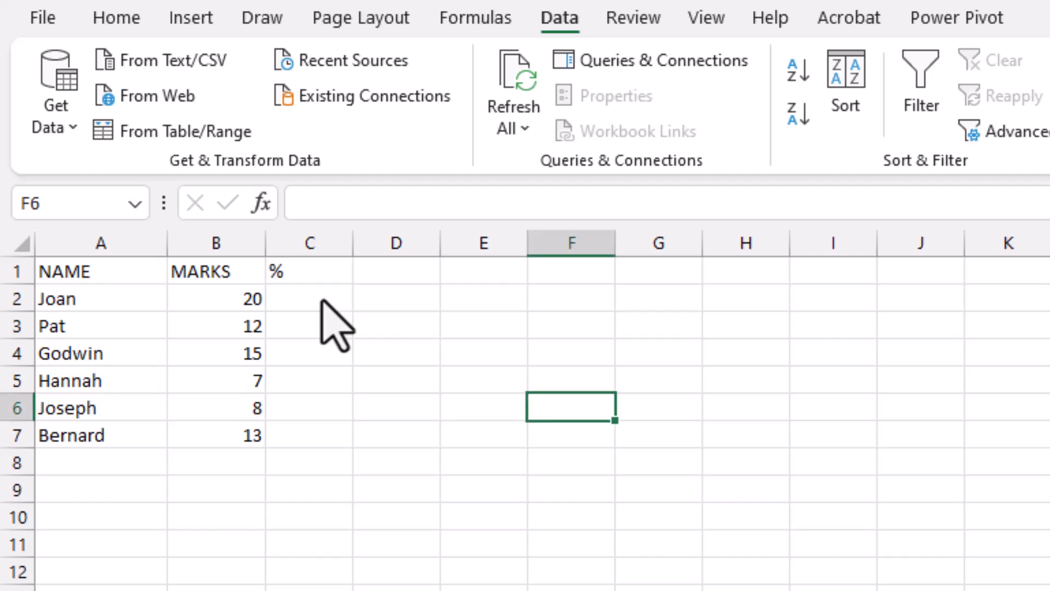
Change the column header in B1 to "MARKS(20)"
click(319, 298)
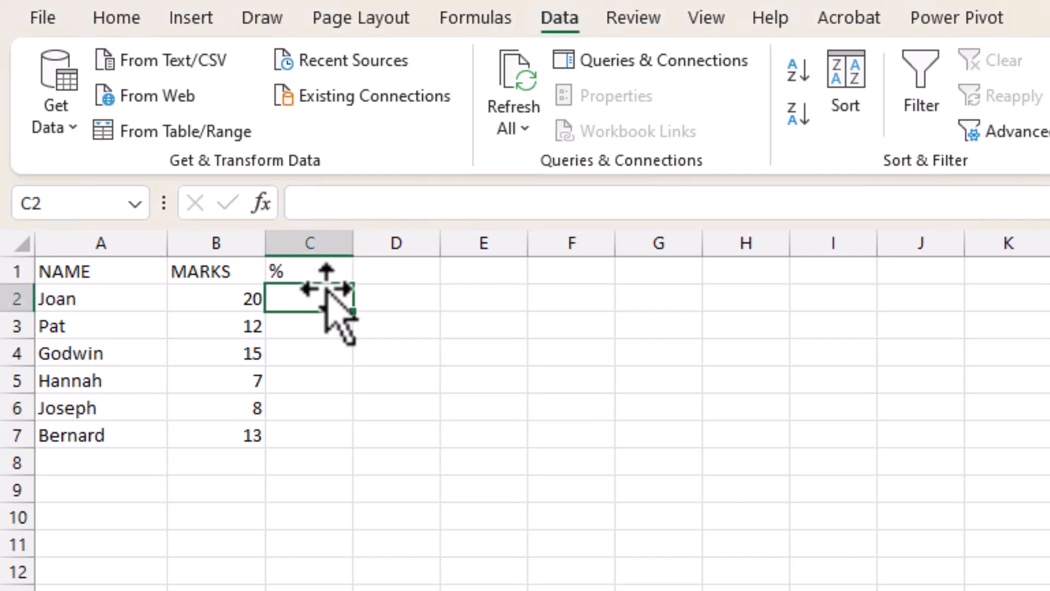
drag(232, 295, 219, 435)
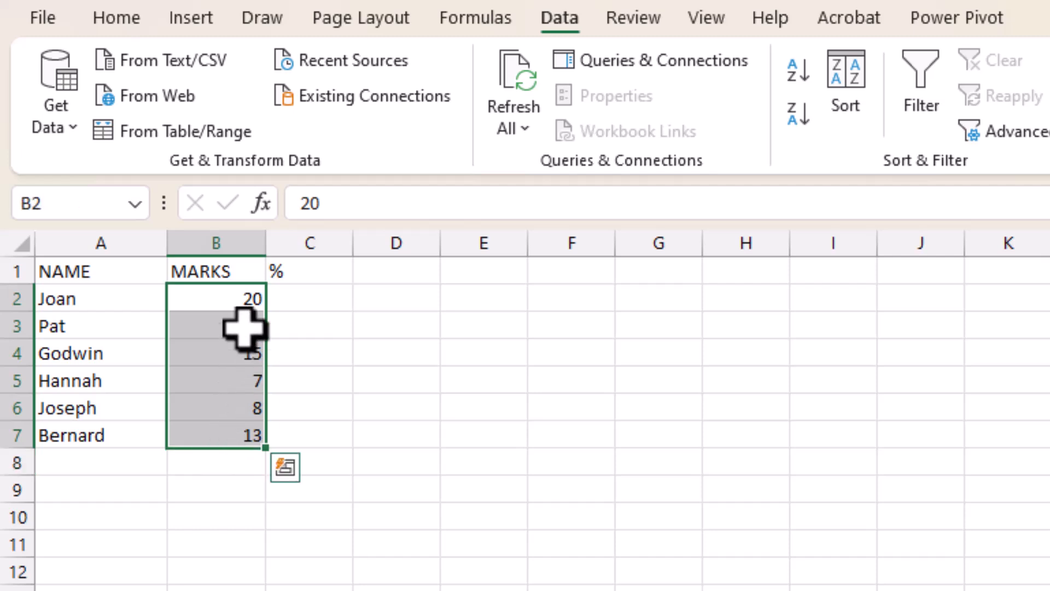
double_click(247, 269)
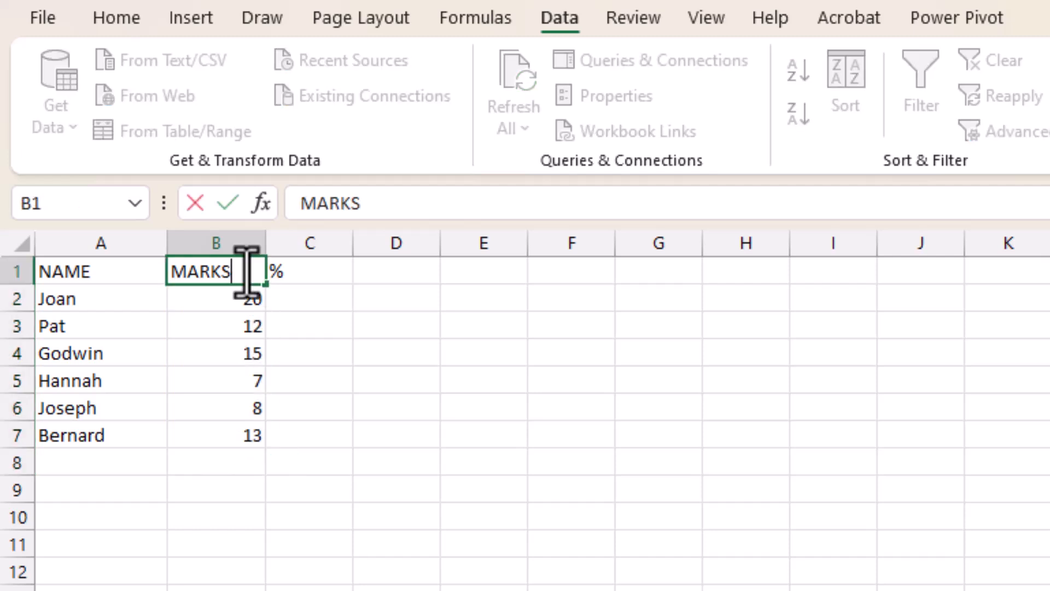
text((20))
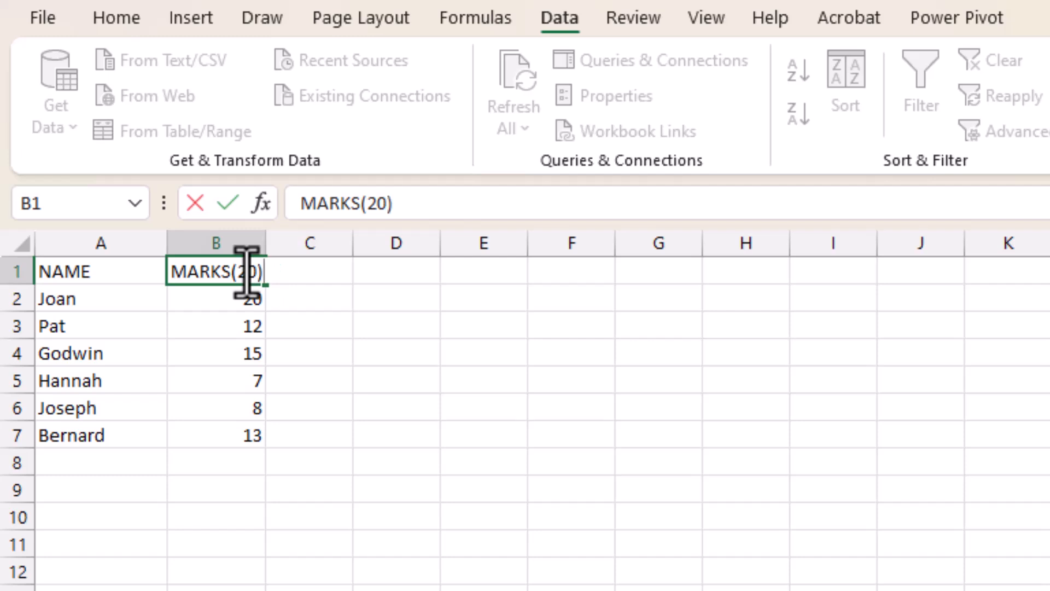
click(356, 346)
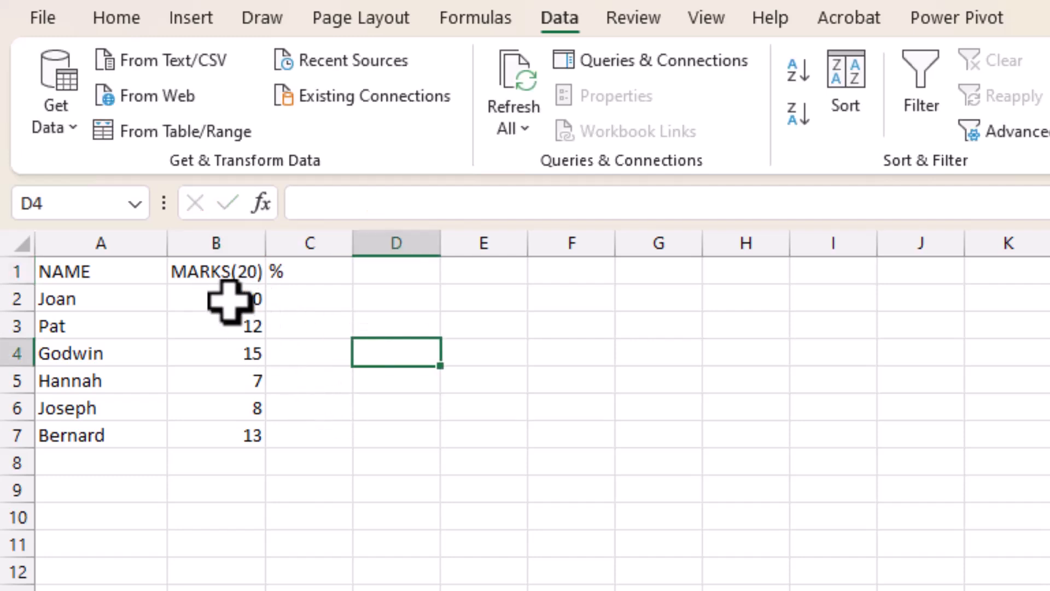
text(a)
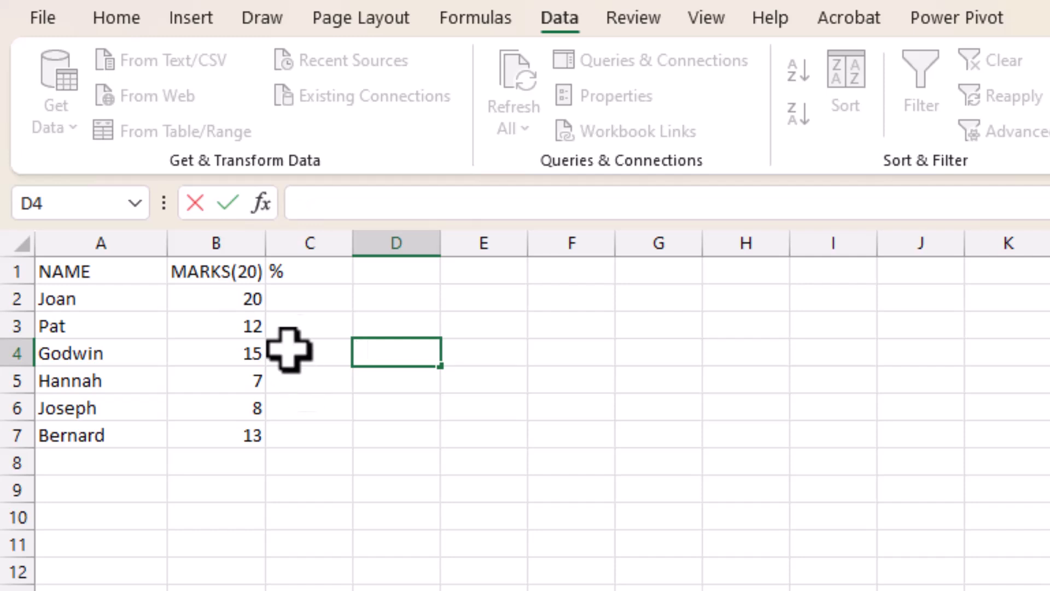
click(244, 288)
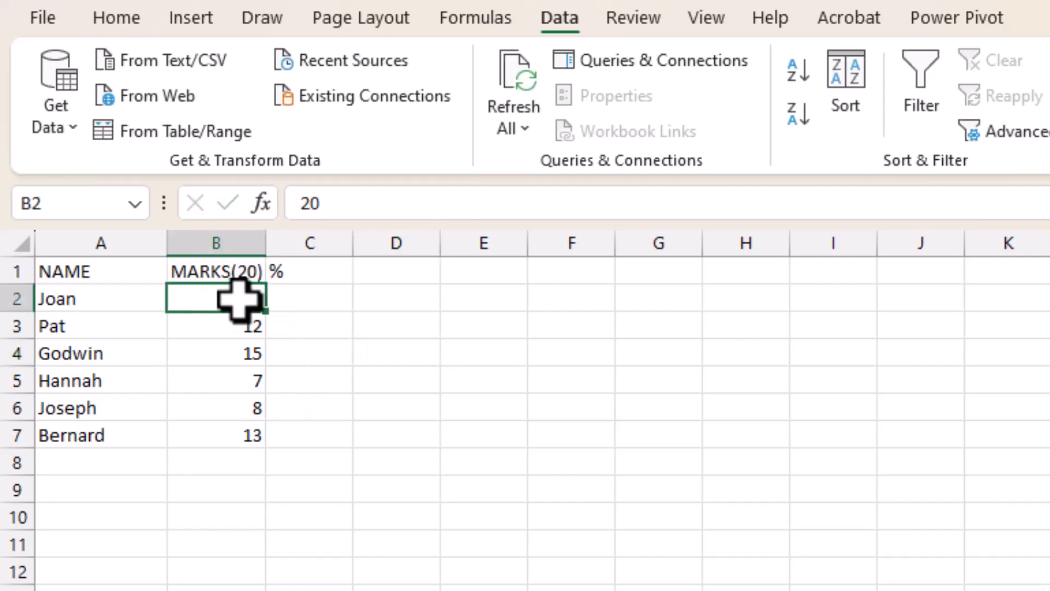
Enter the formula =B2/20 in cell C2 under the % header
click(322, 295)
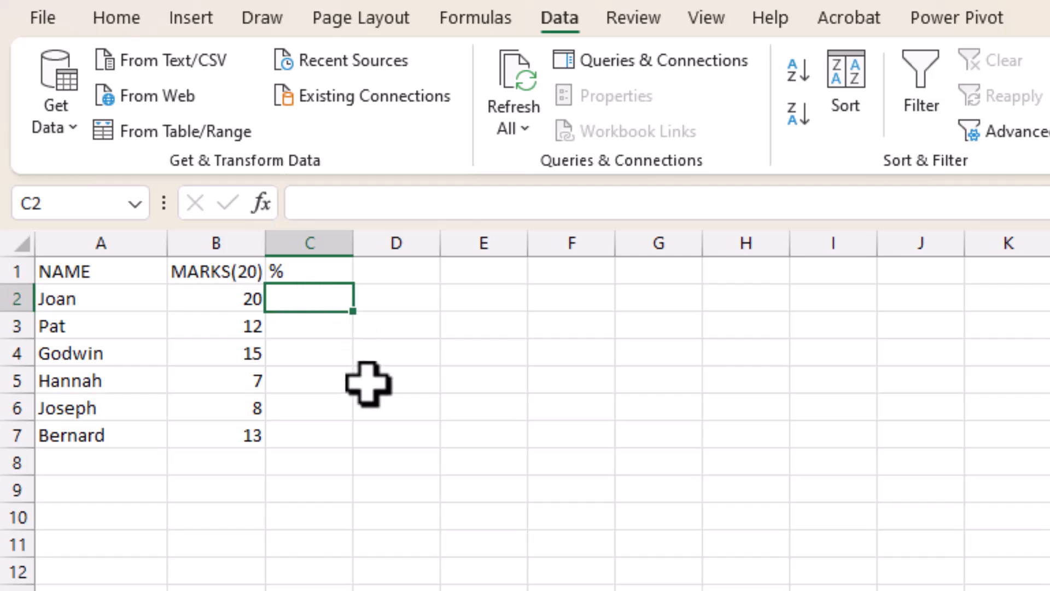
text(=)
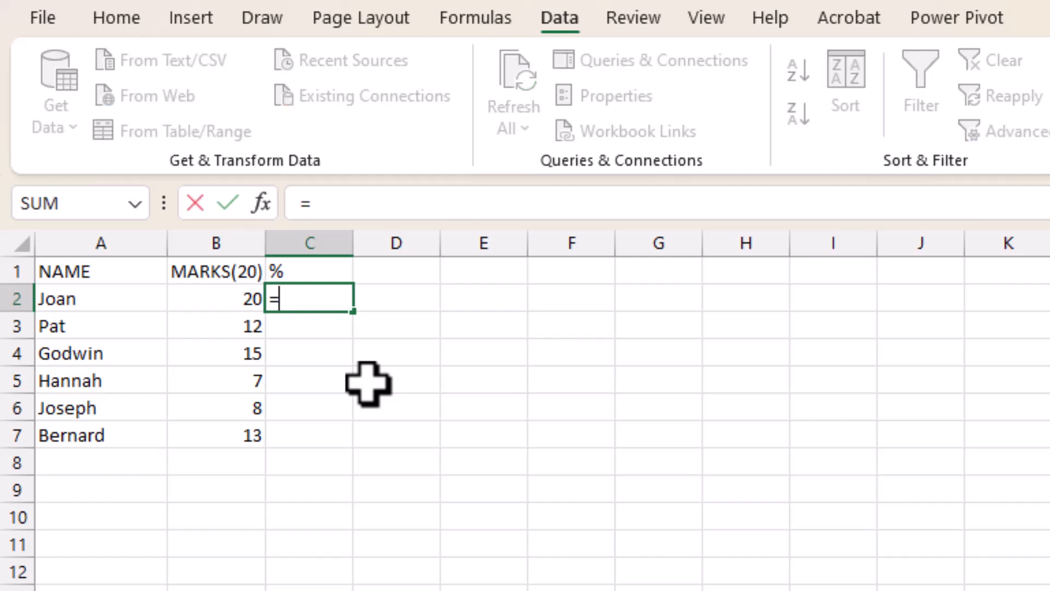
click(213, 301)
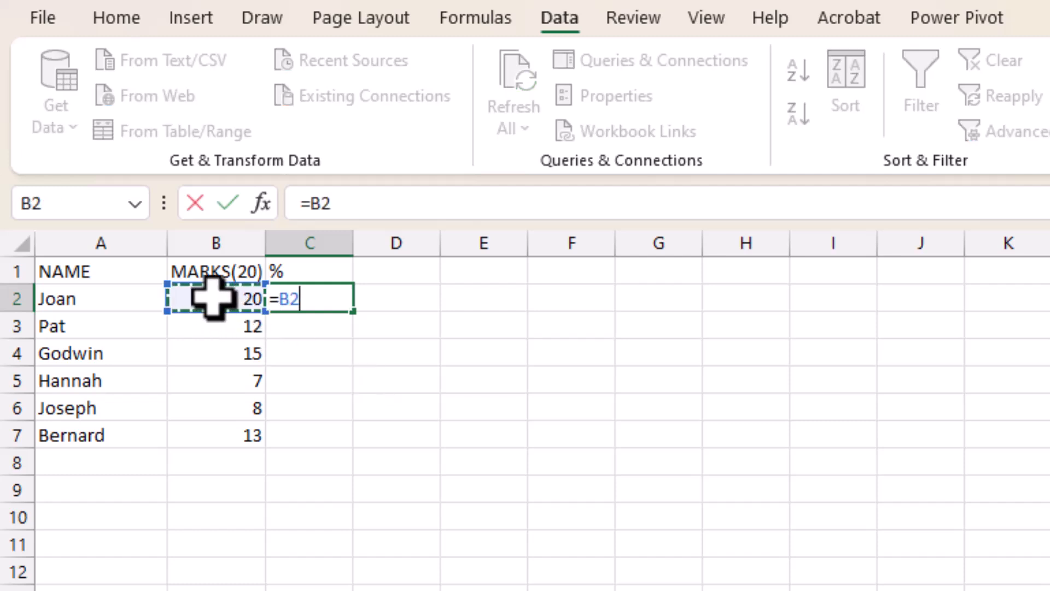
click(407, 197)
text(/20)
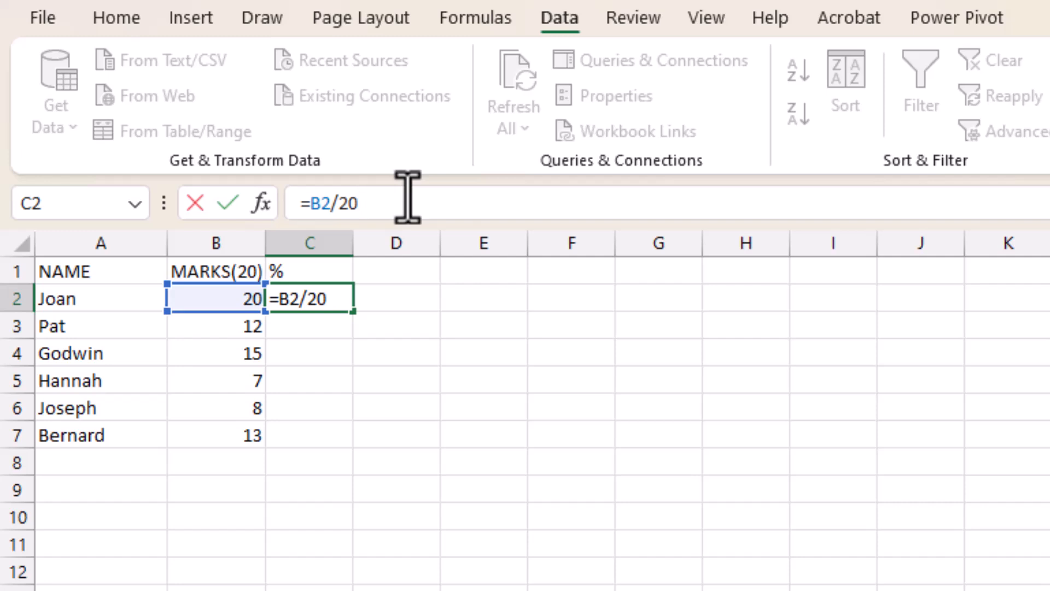
key(Return)
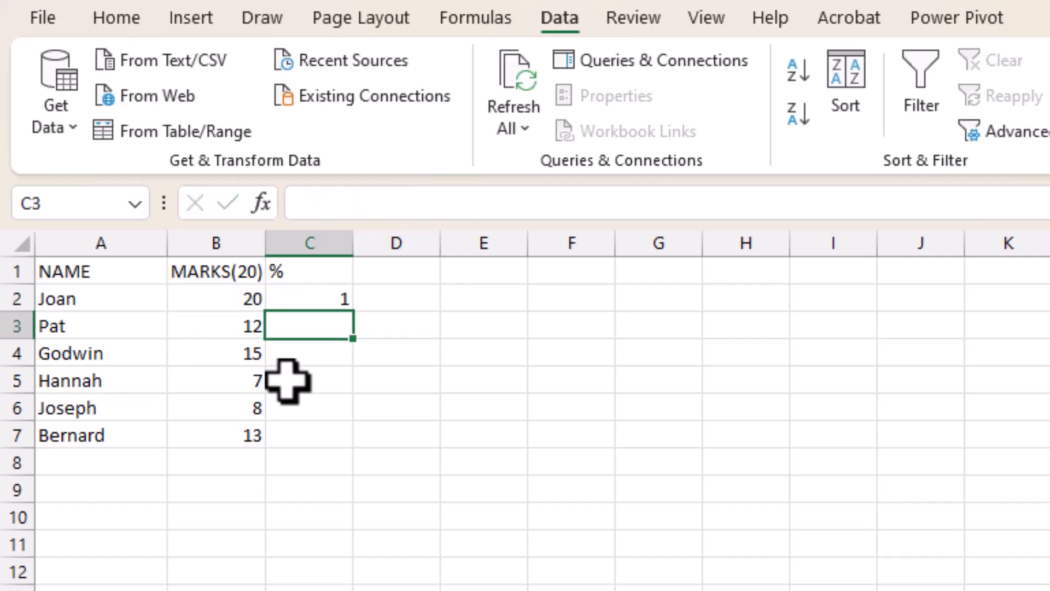
Fill the formula from C2 down through C7
click(300, 306)
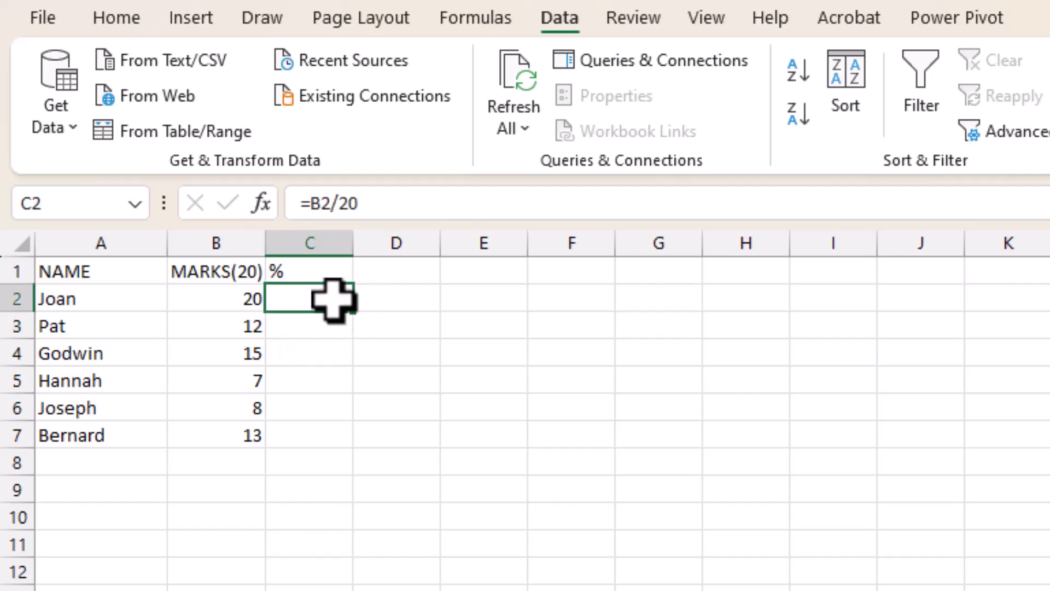
drag(356, 321, 340, 453)
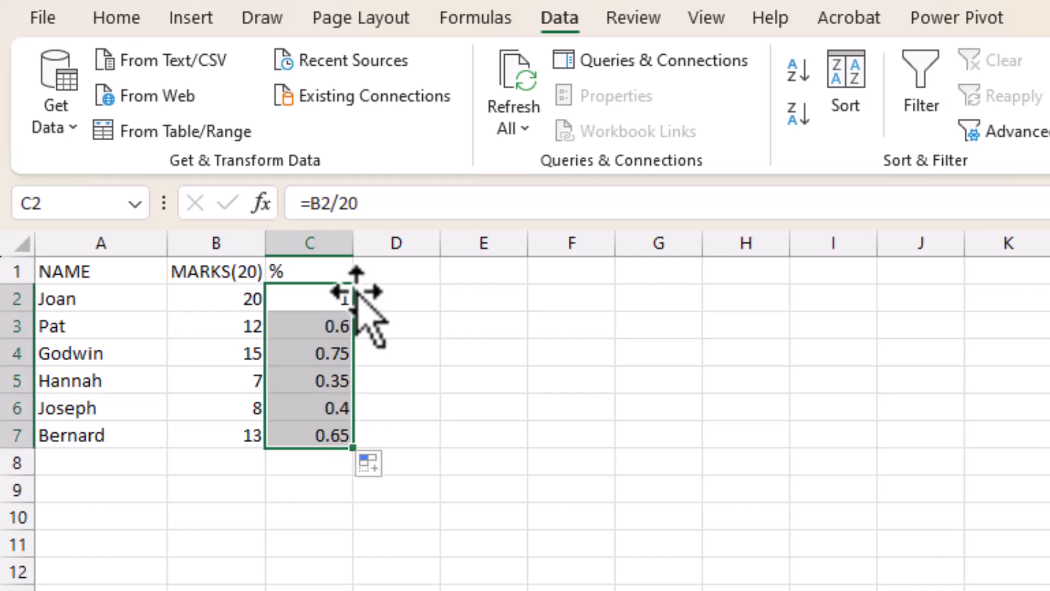
drag(323, 295, 308, 428)
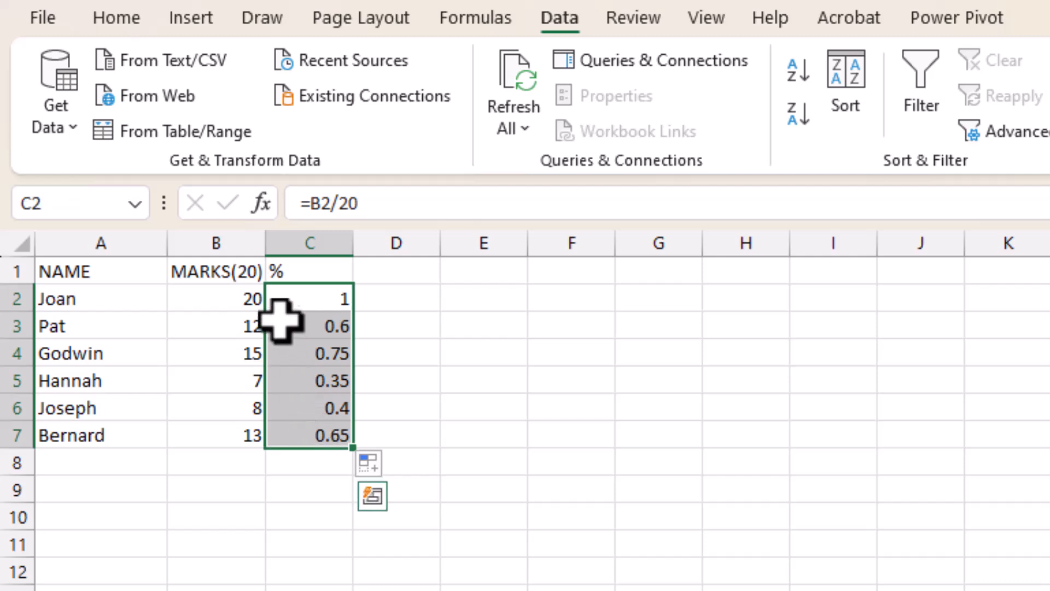
click(284, 297)
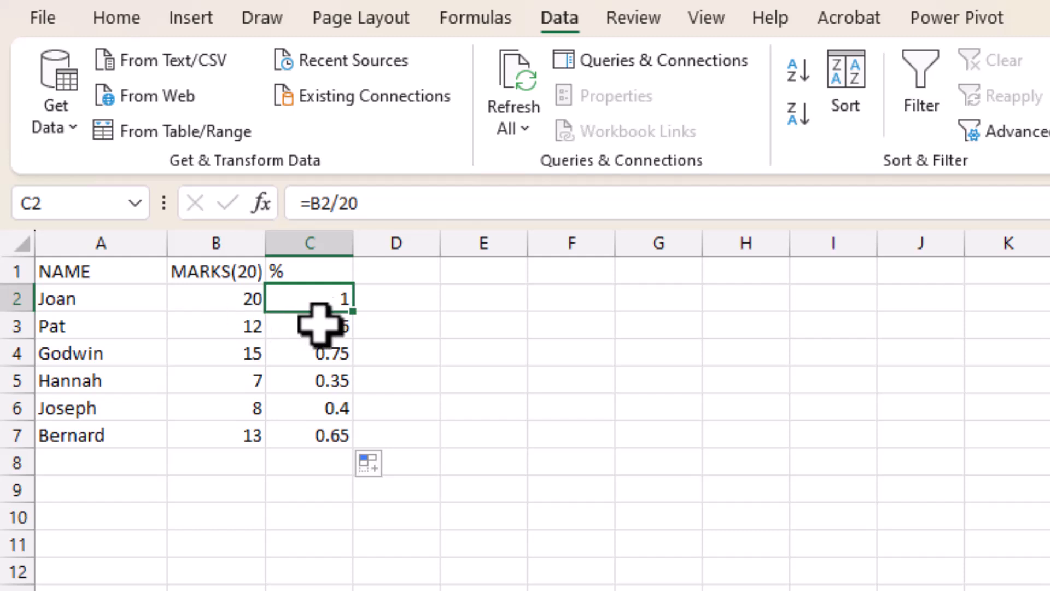
Apply the Percentage number format to cells C2:C7
click(122, 26)
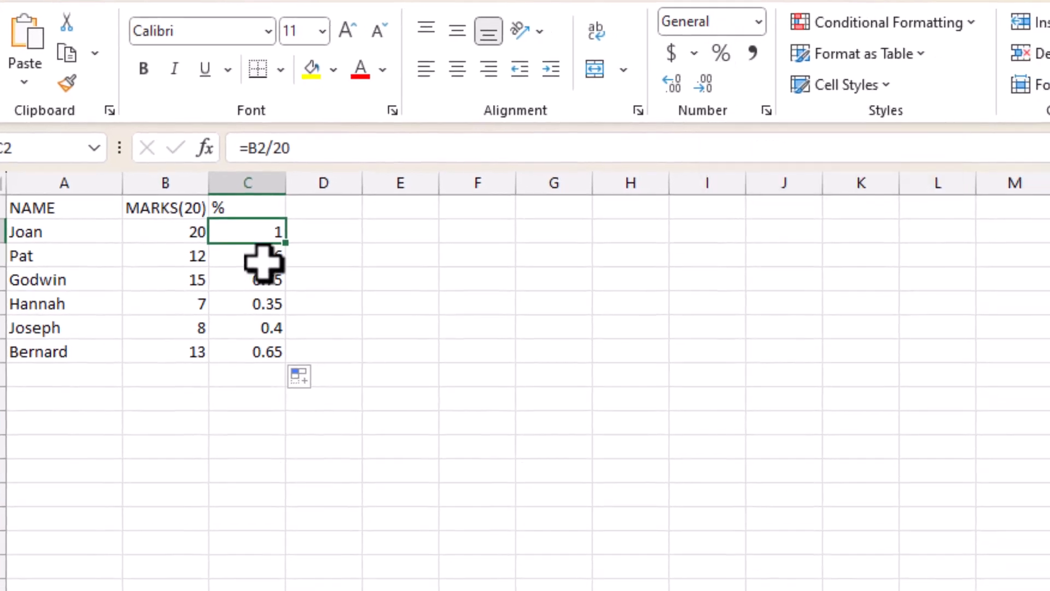
drag(264, 230, 253, 344)
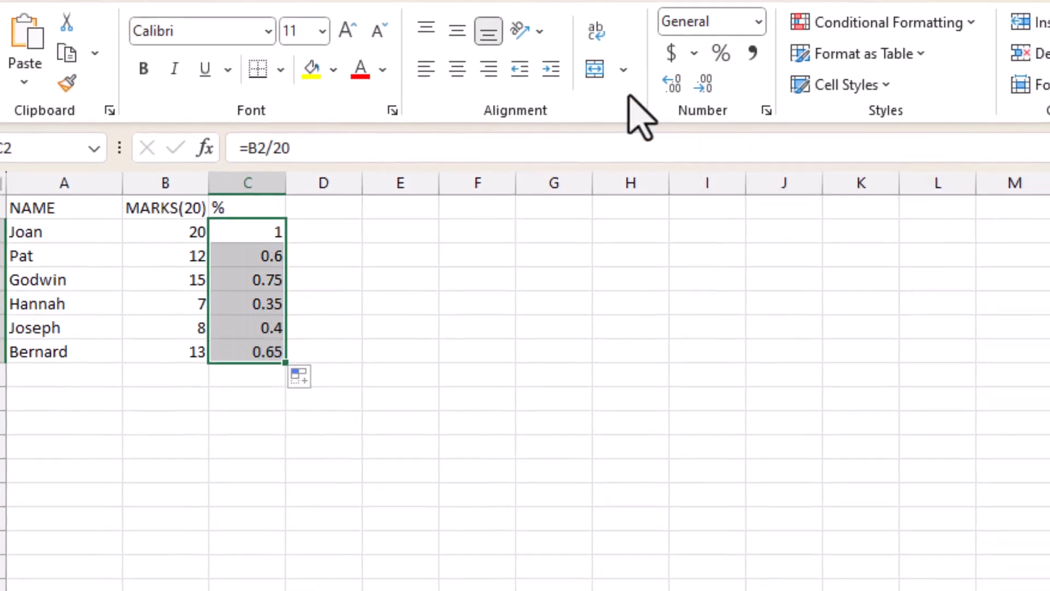
click(759, 22)
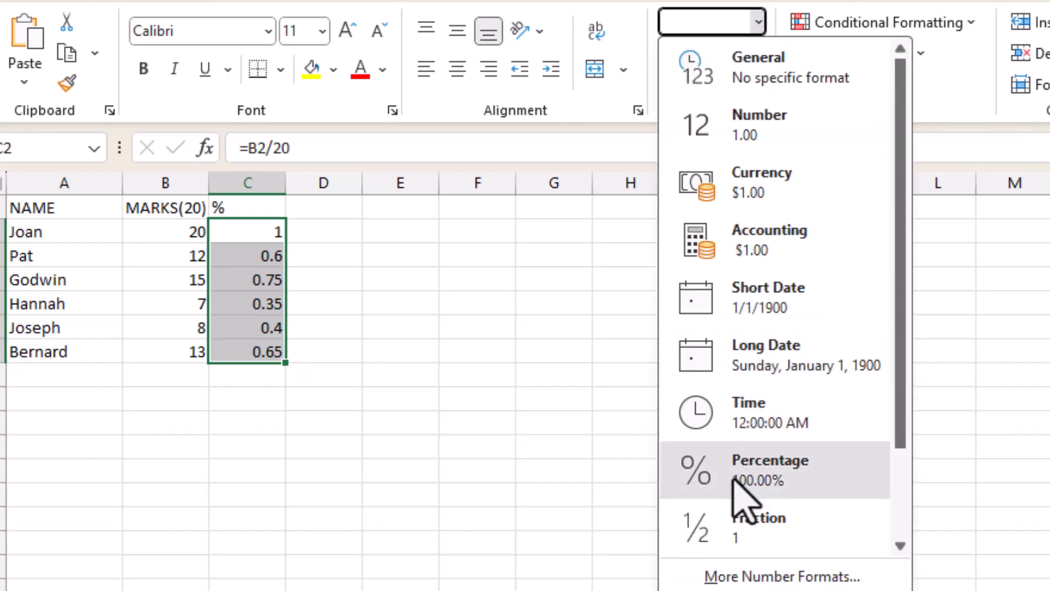
click(747, 490)
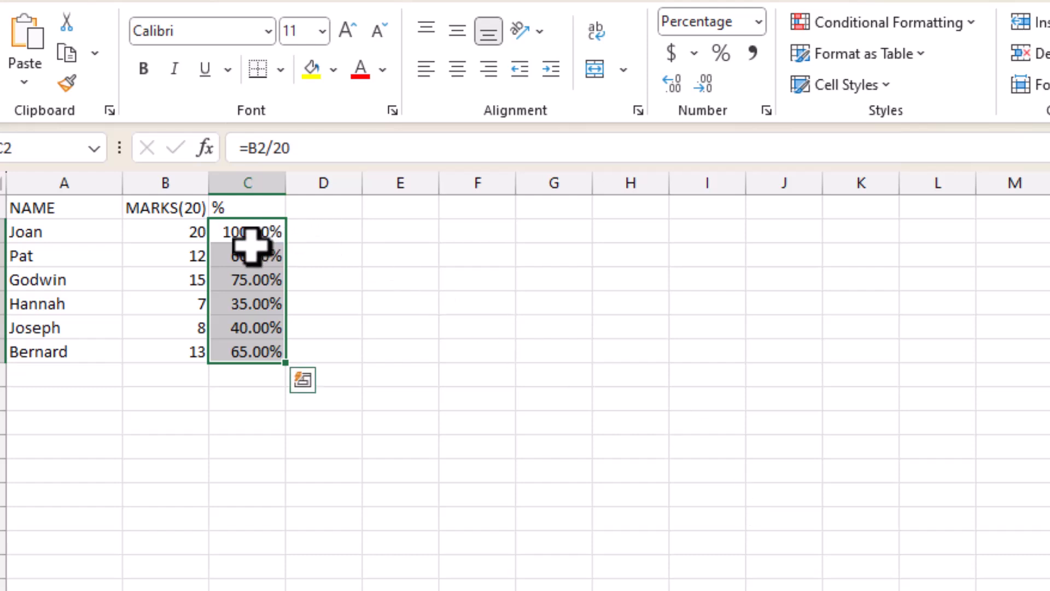
Reduce the percentages in C2:C7 to zero decimal places and fit column C's width to its contents
click(674, 87)
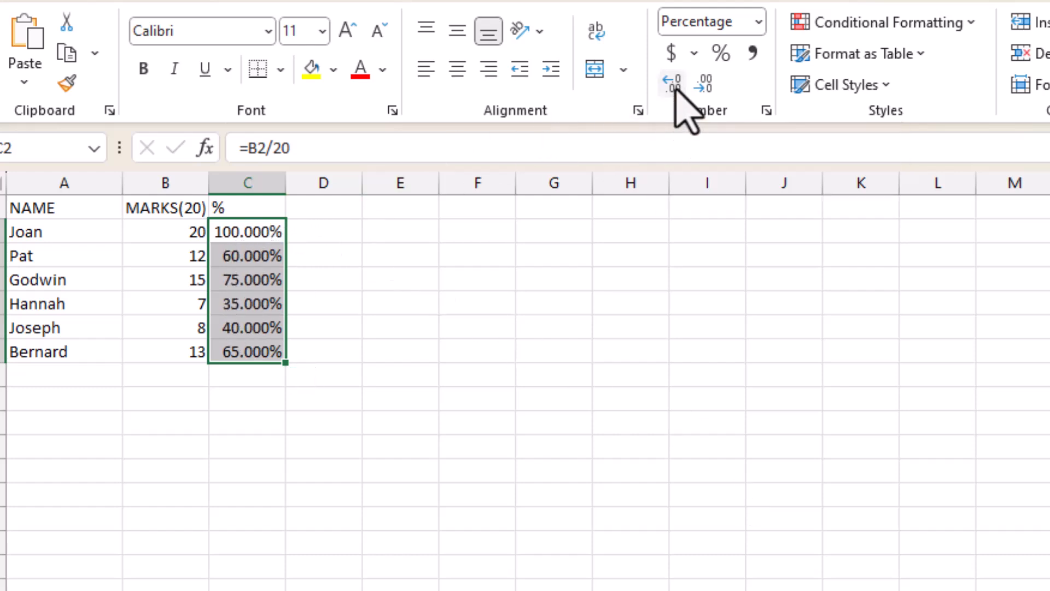
click(709, 88)
click(710, 88)
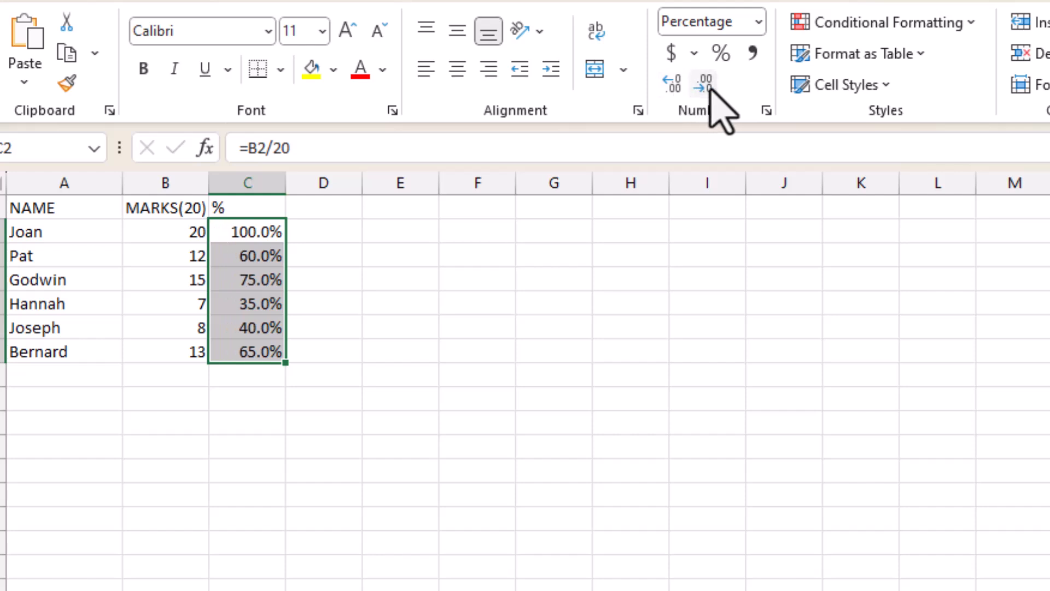
click(710, 88)
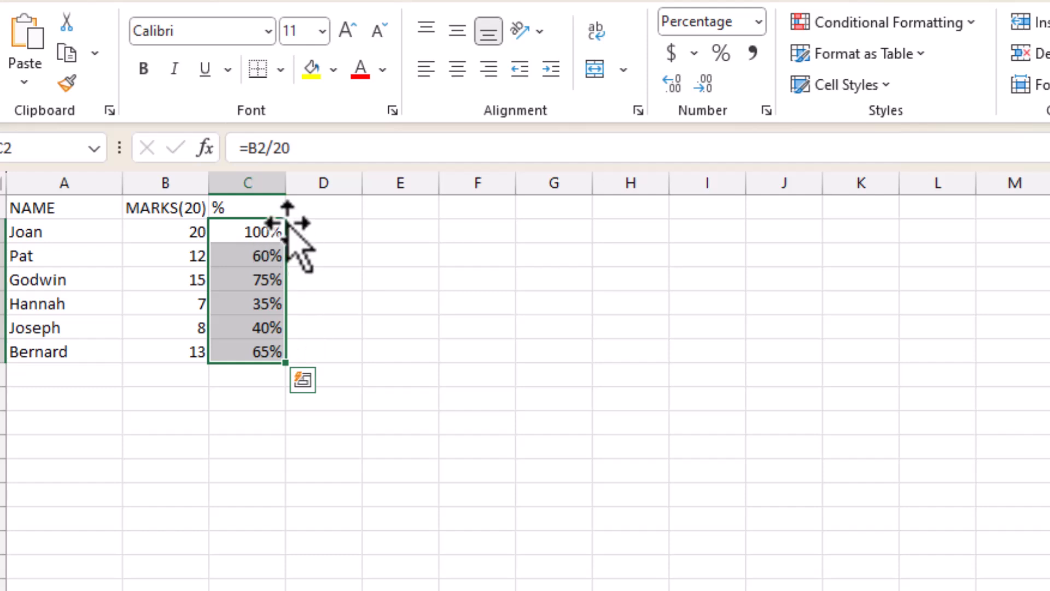
double_click(280, 183)
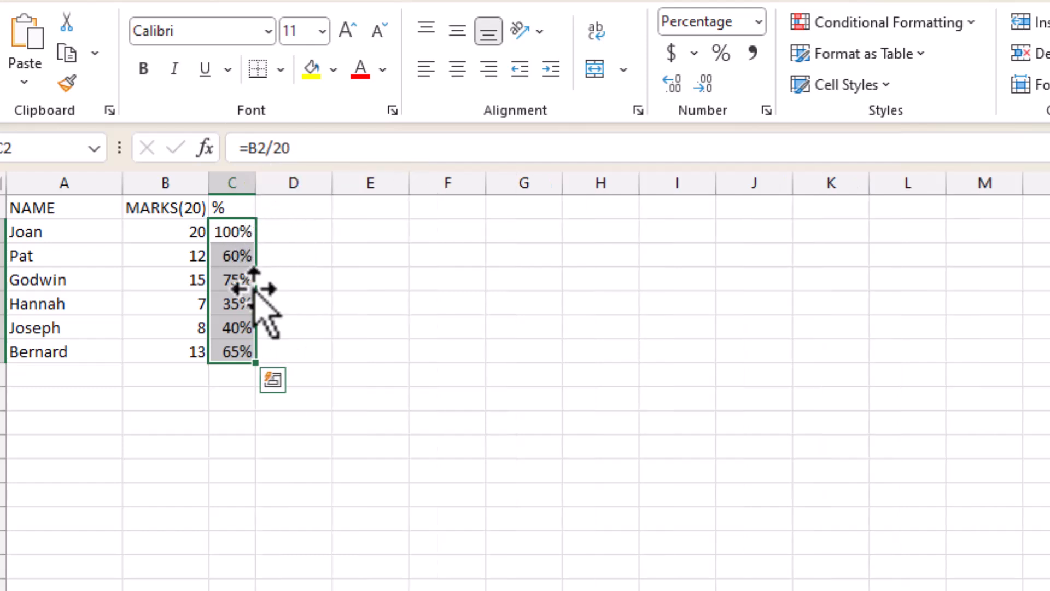
click(309, 324)
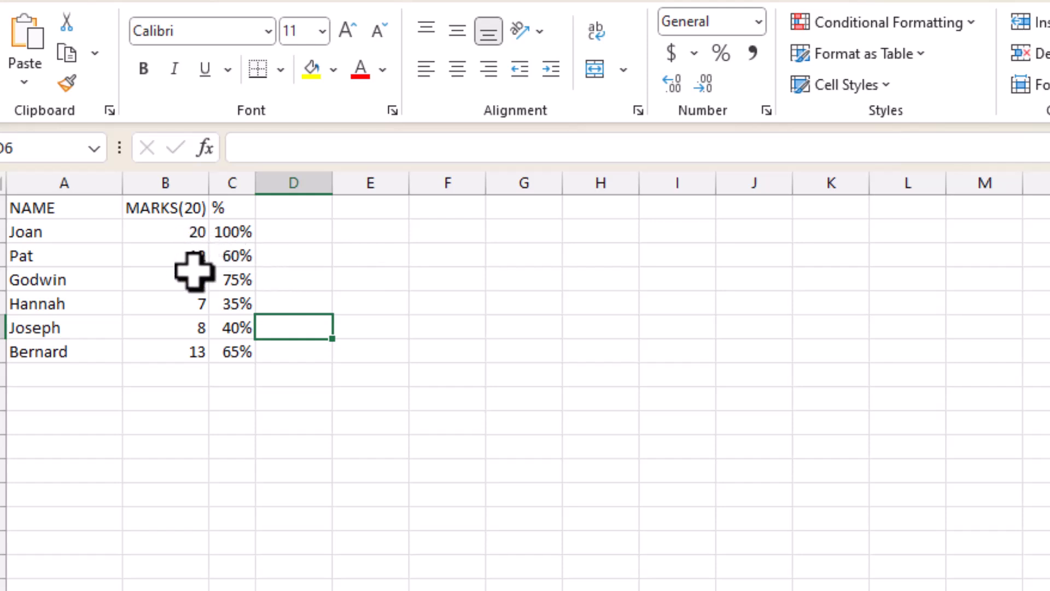
Change the mark in B6 to 40 and inspect the percentage formula in C6
click(192, 234)
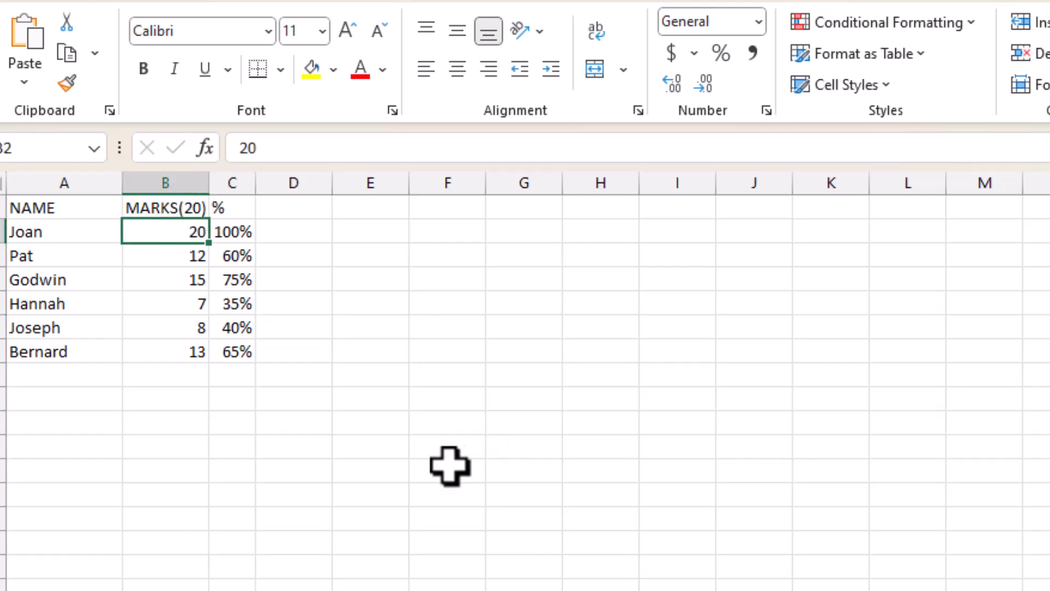
click(178, 323)
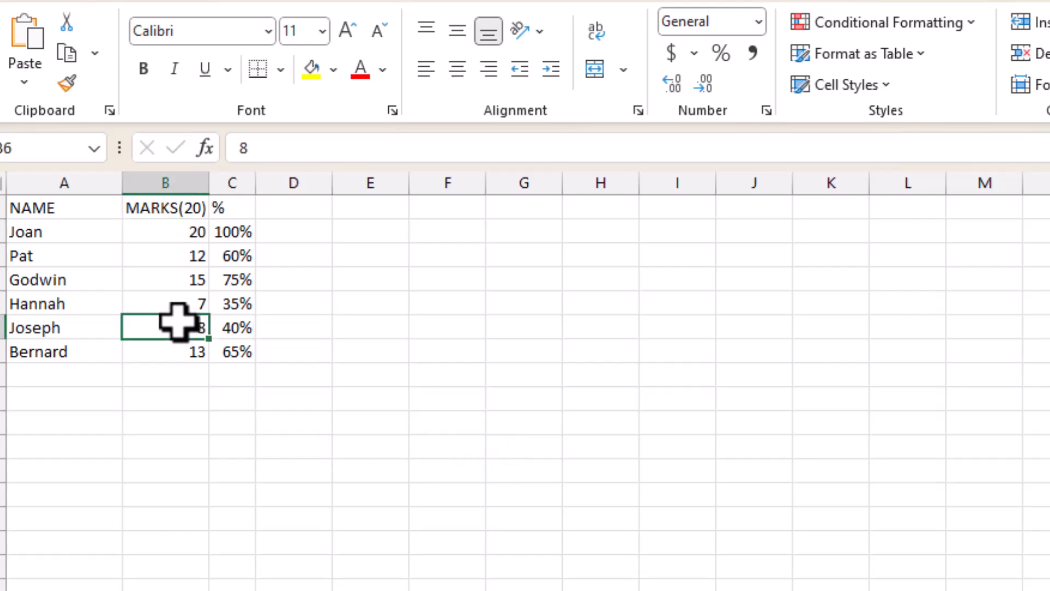
text(40)
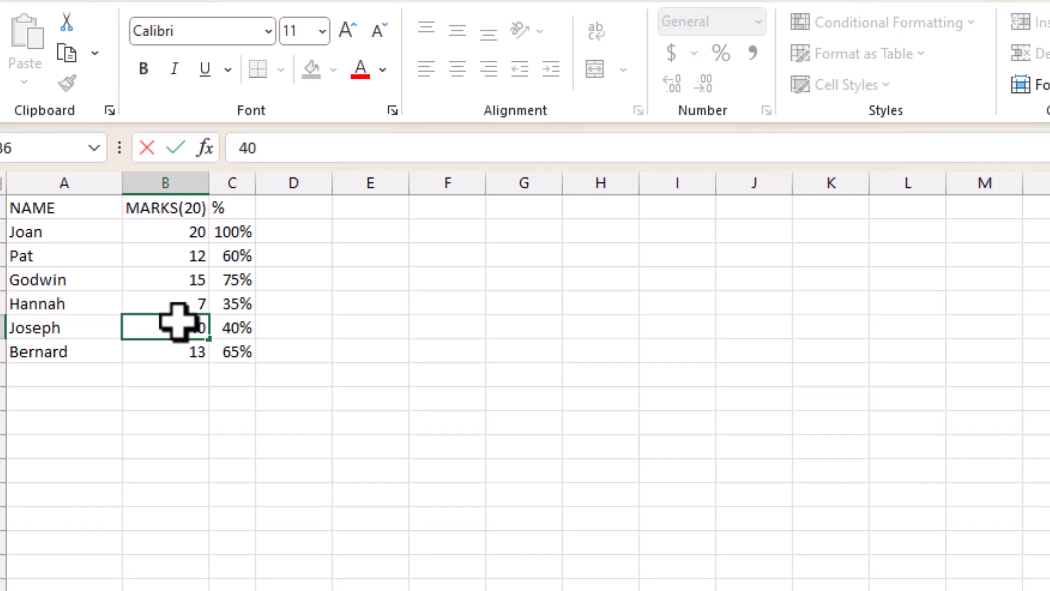
key(Return)
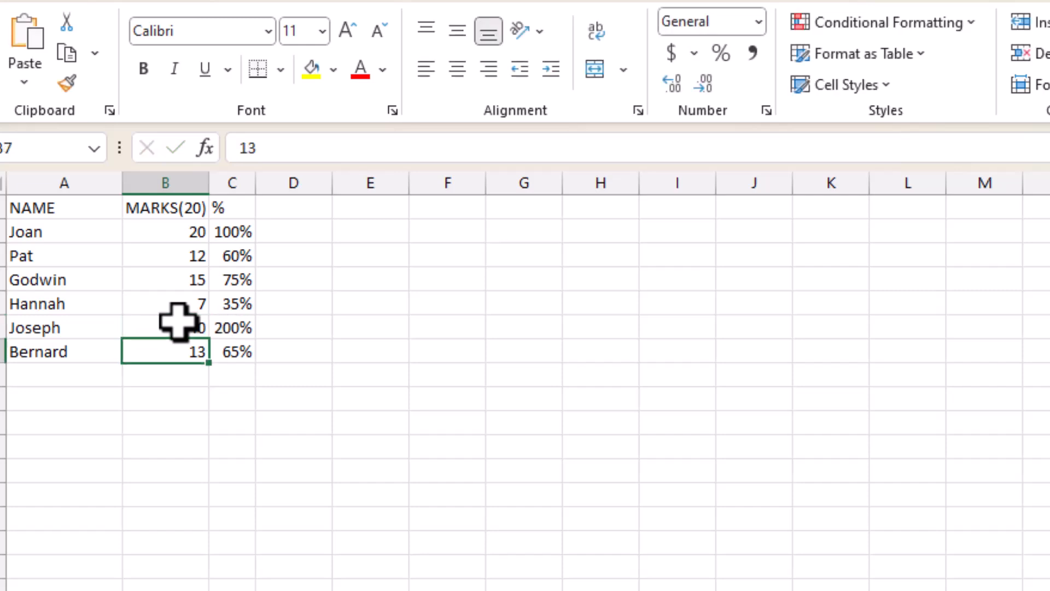
click(236, 327)
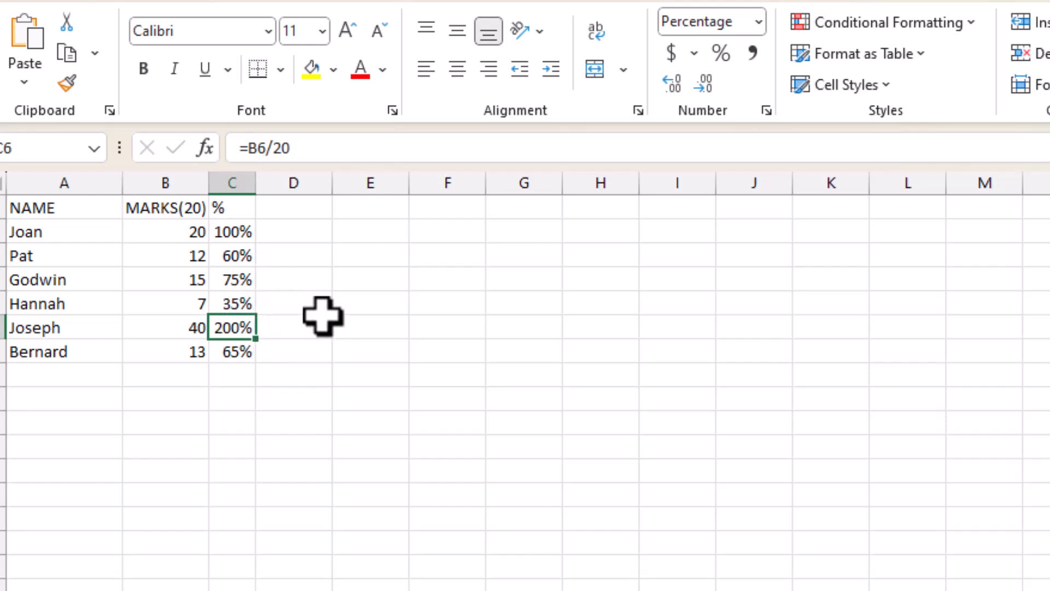
click(185, 326)
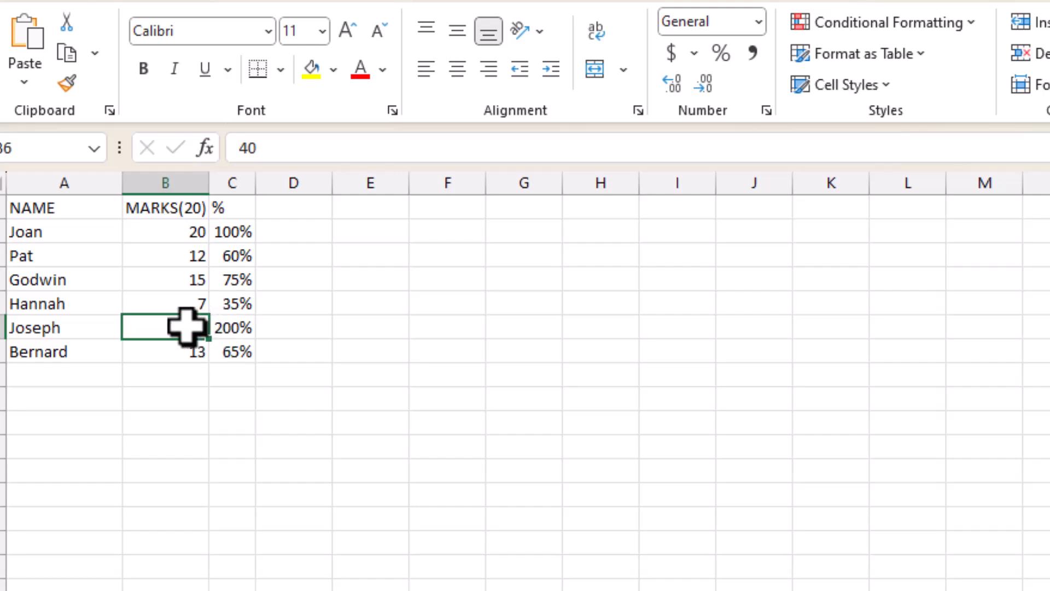
click(233, 328)
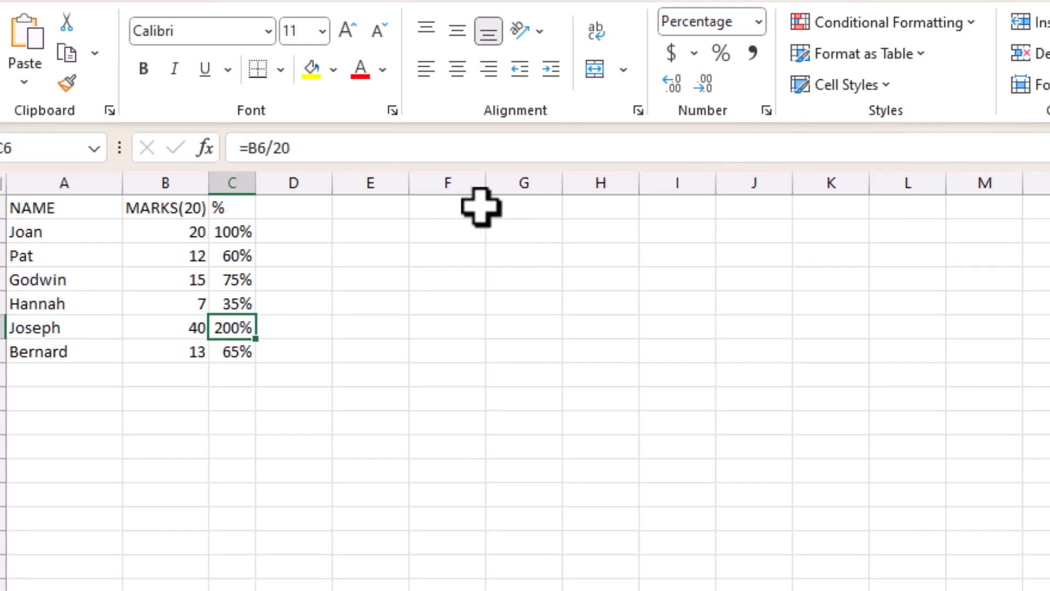
Change the mark in B6 to 8
drag(186, 233, 172, 350)
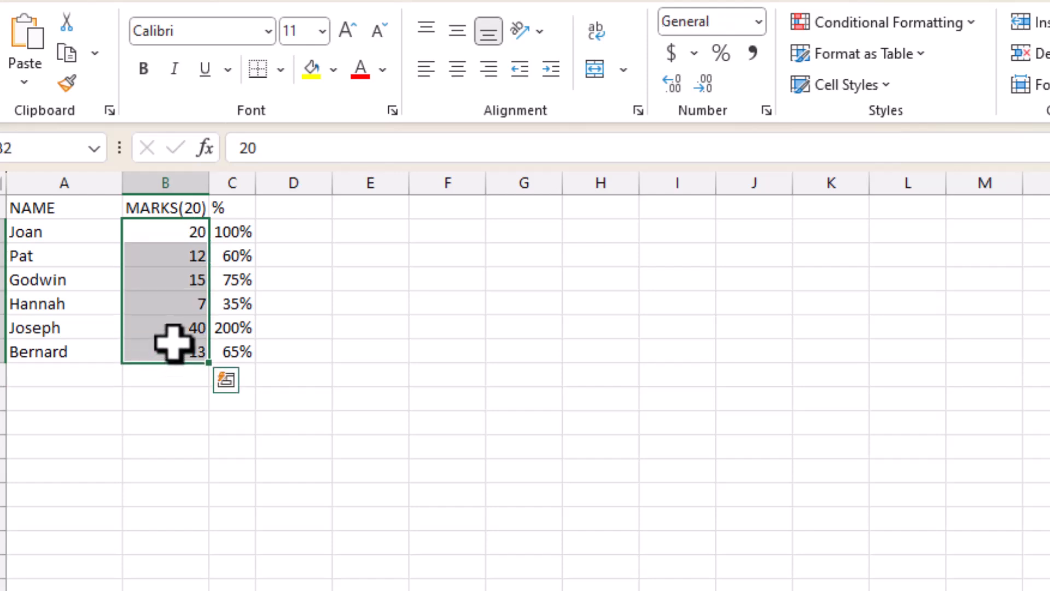
click(175, 330)
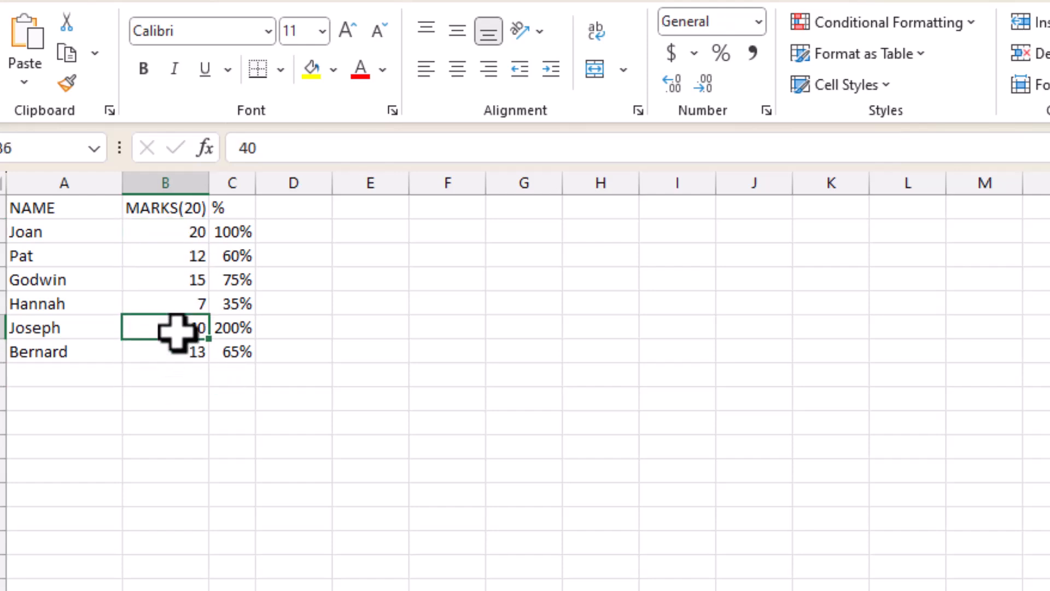
text(8)
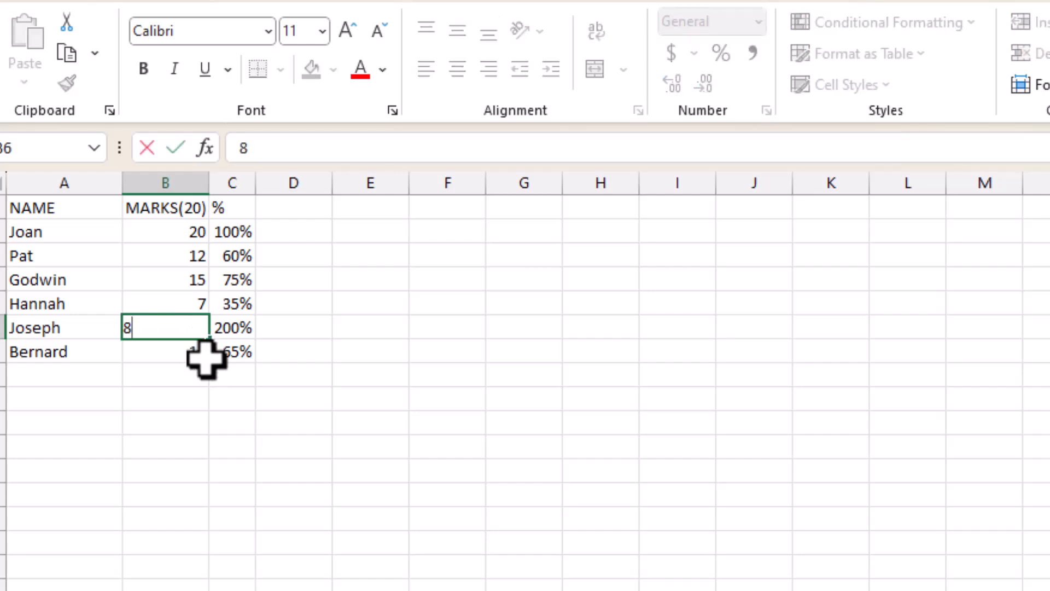
key(Return)
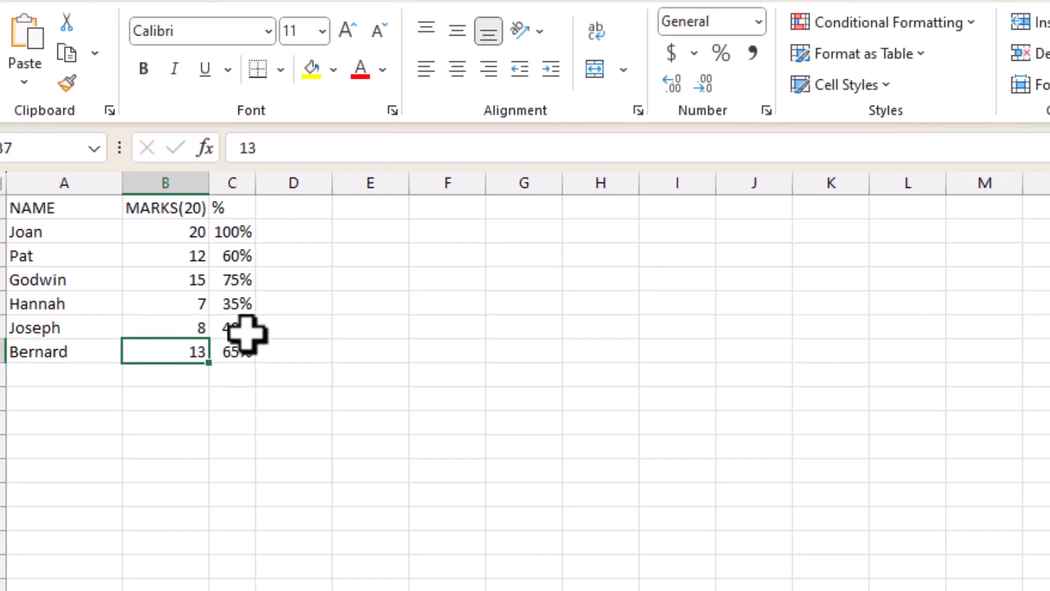
Start a data validation rule for the marks in B2:B7 that allows only whole numbers
drag(185, 233, 192, 353)
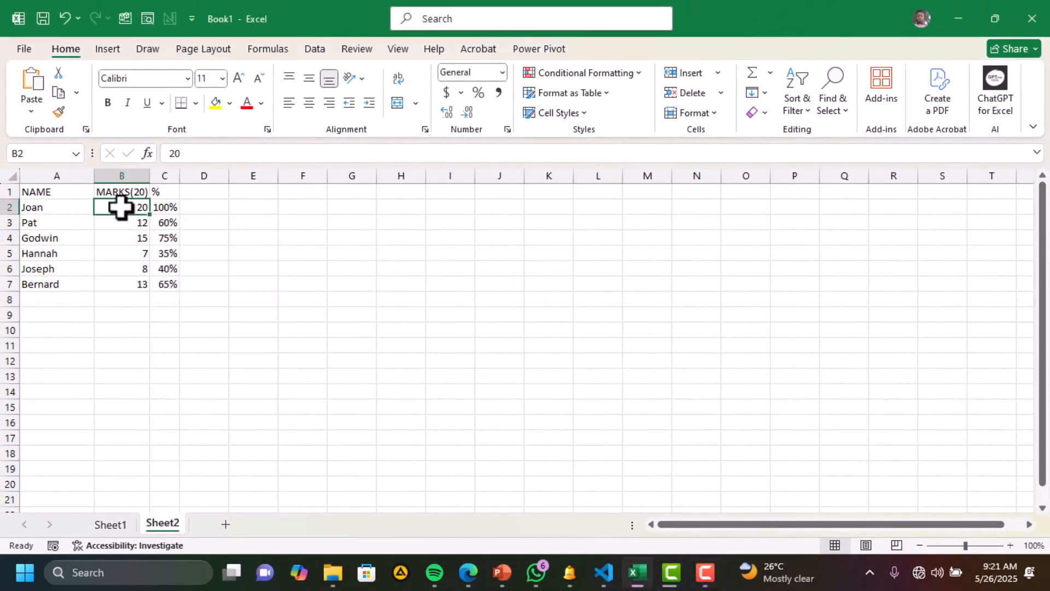
drag(122, 207, 119, 286)
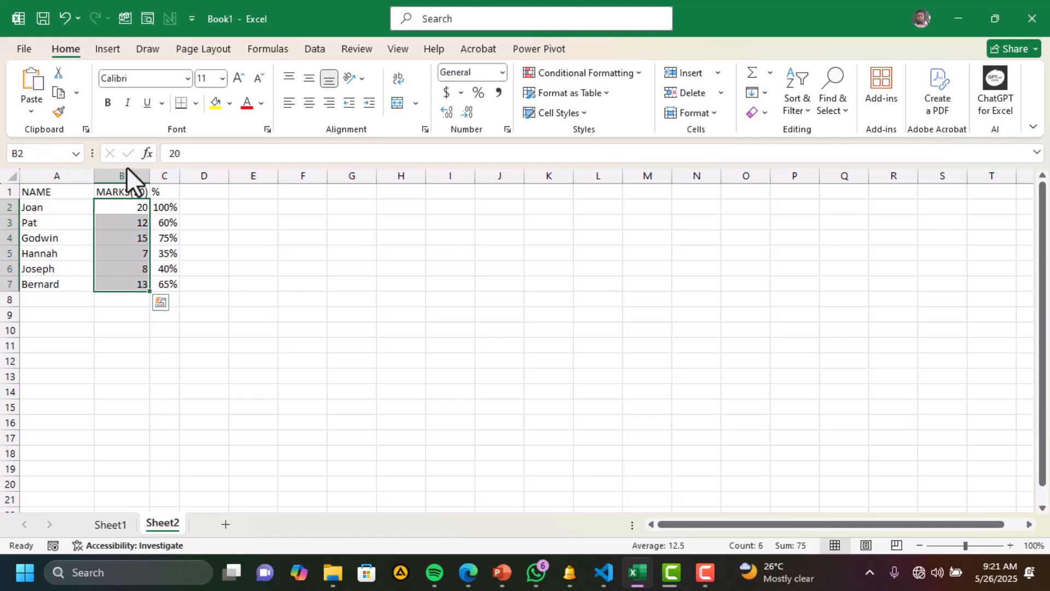
click(297, 49)
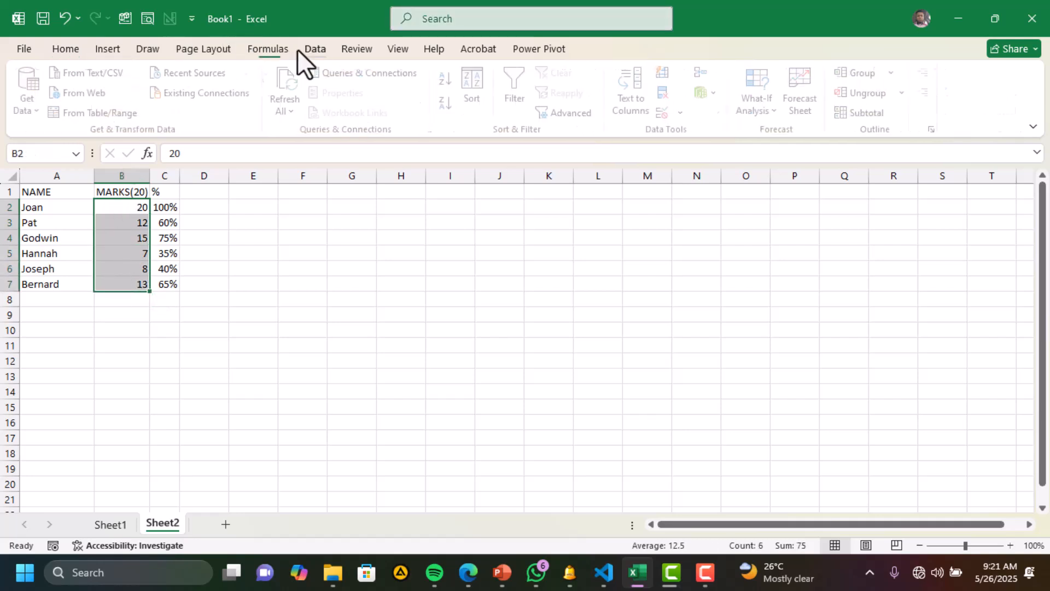
click(685, 111)
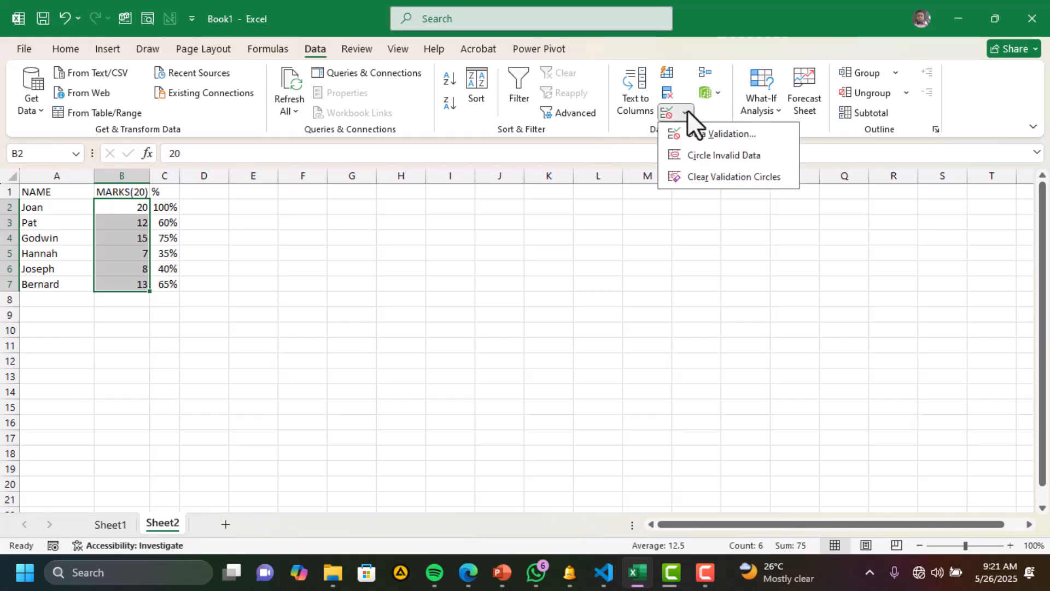
click(694, 134)
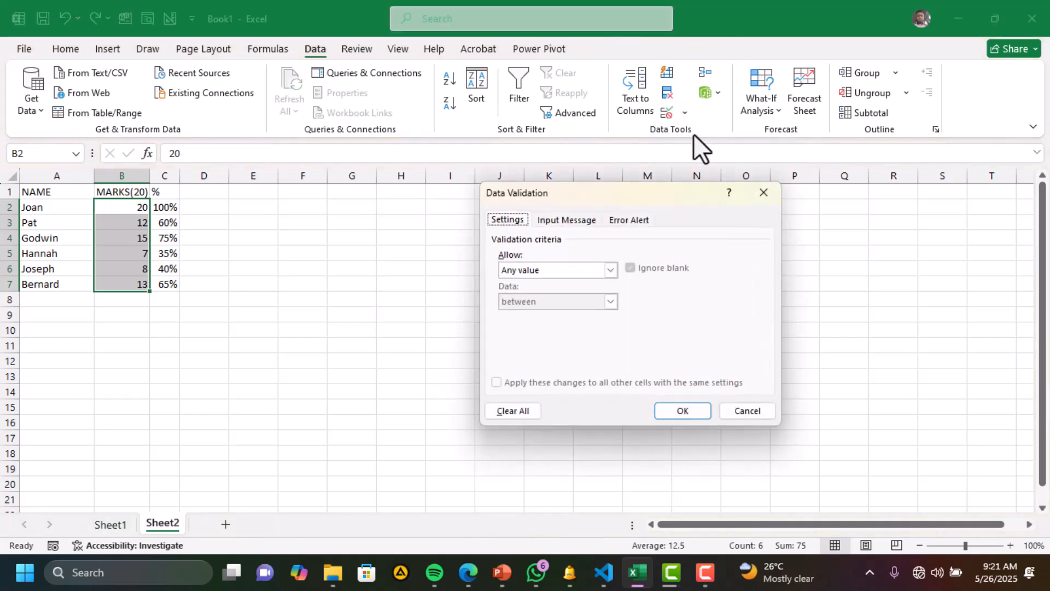
click(612, 269)
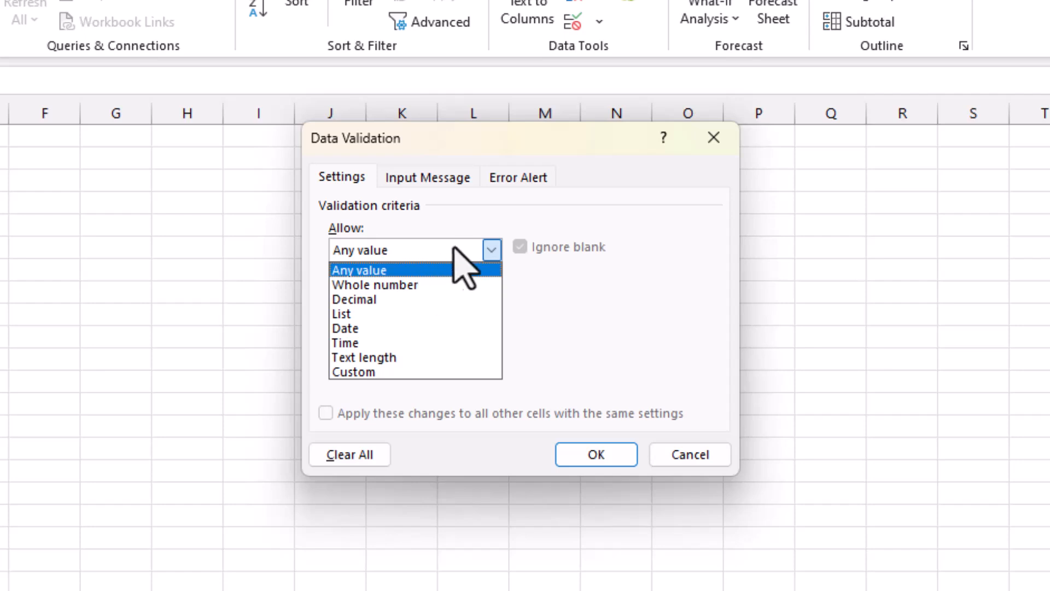
click(491, 250)
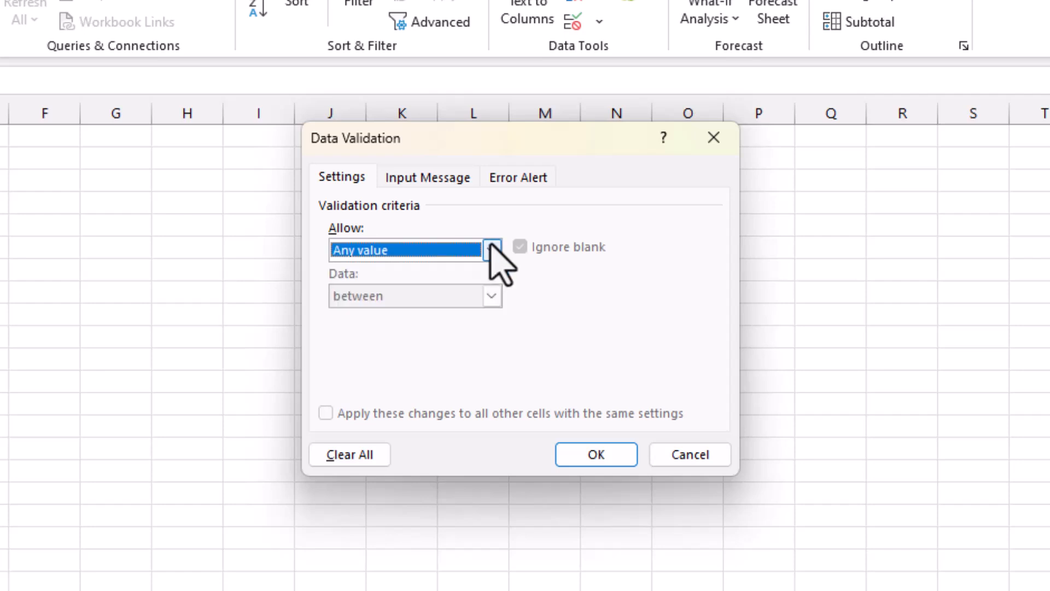
click(491, 249)
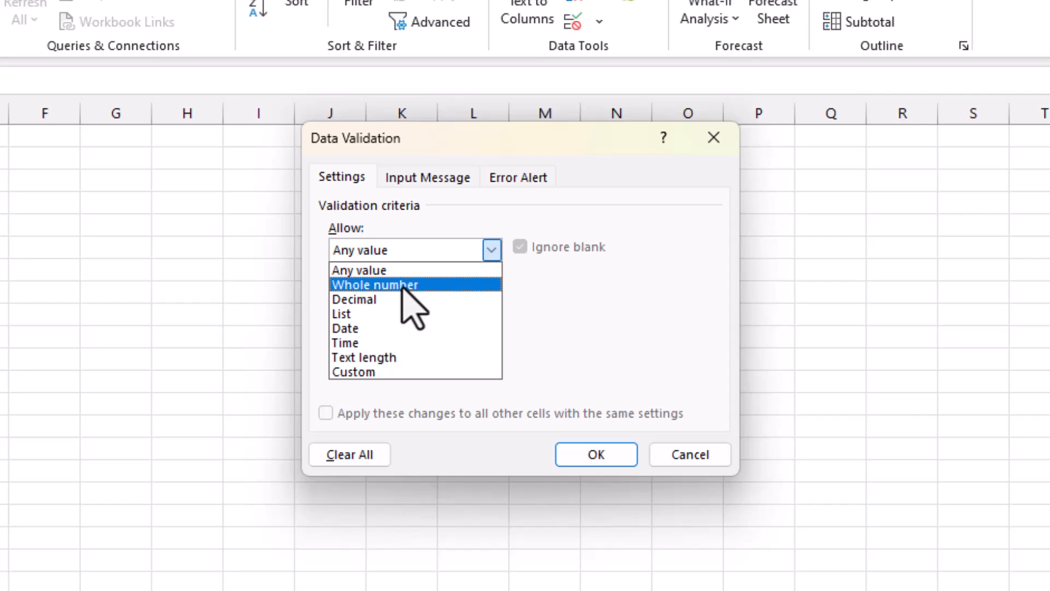
click(403, 285)
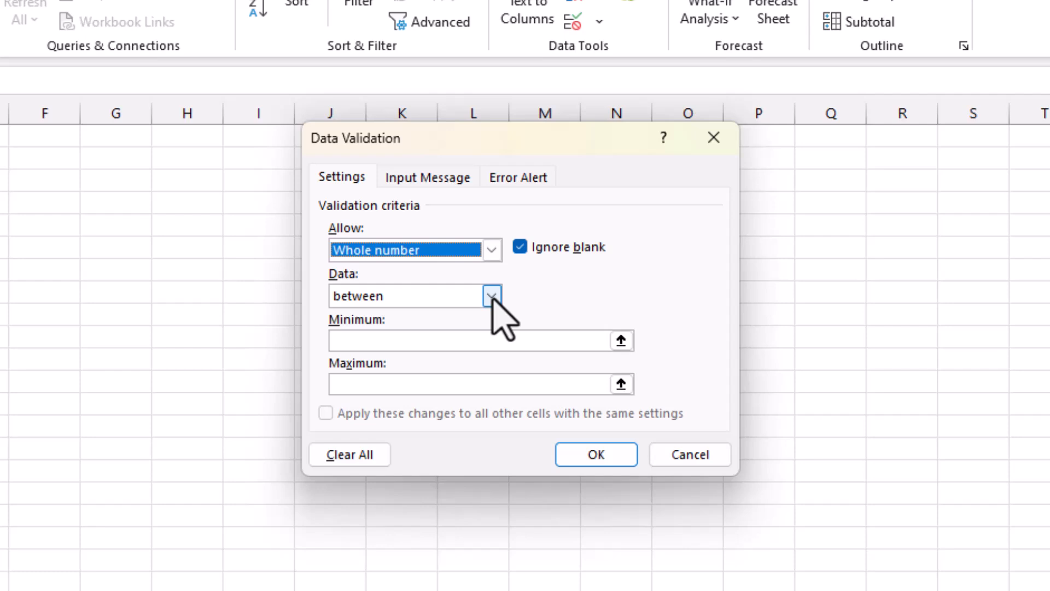
Limit the allowed marks to between a minimum of 0 and a maximum of 20
click(410, 342)
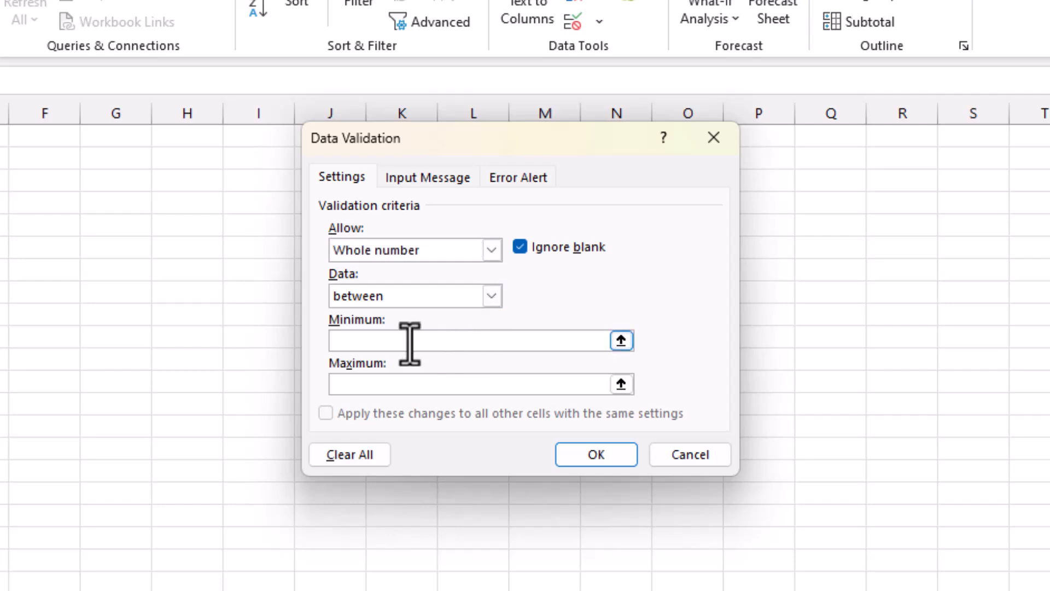
text(1)
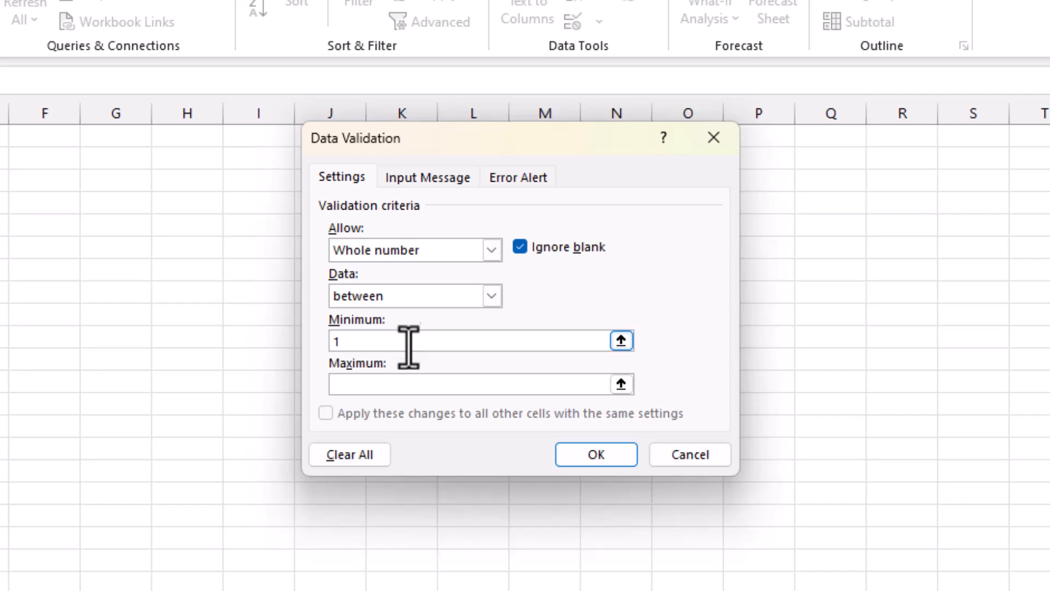
key(BackSpace)
text(0)
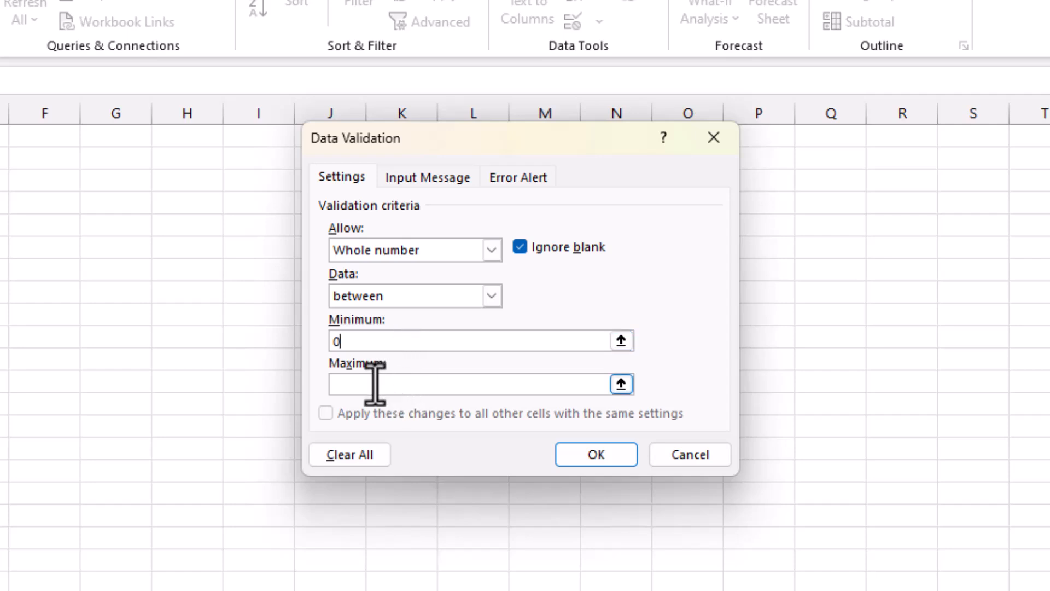
text(20)
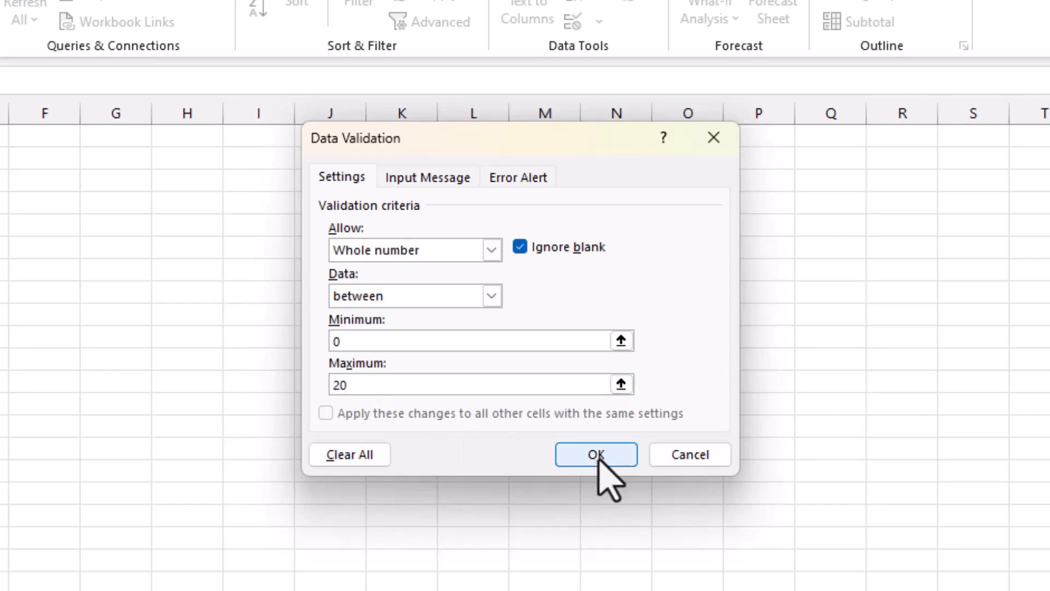
Leave the validation input message blank and title the error alert "INVALID VALUE"
click(435, 183)
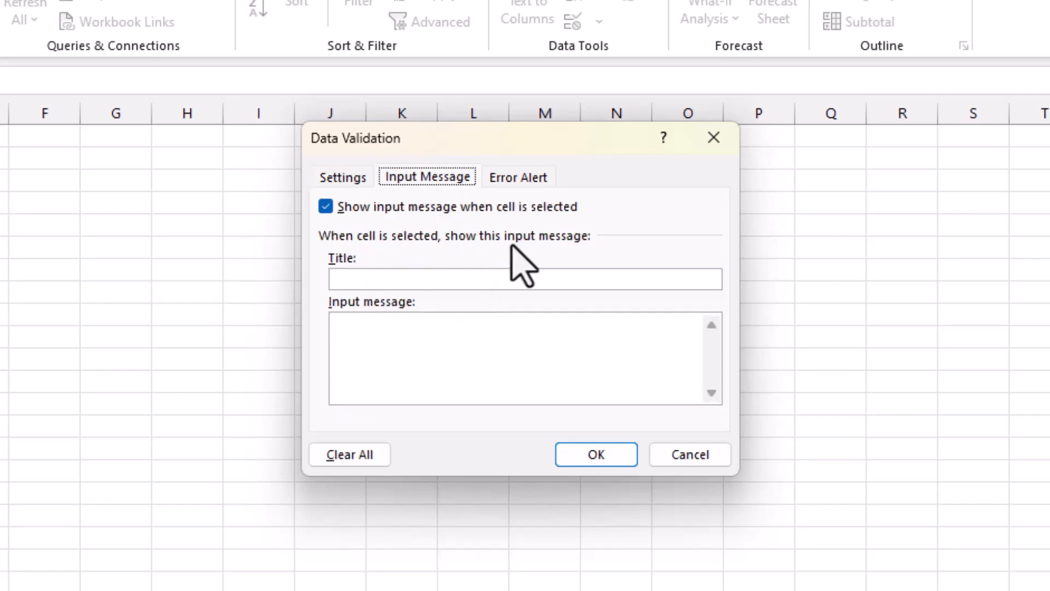
click(427, 278)
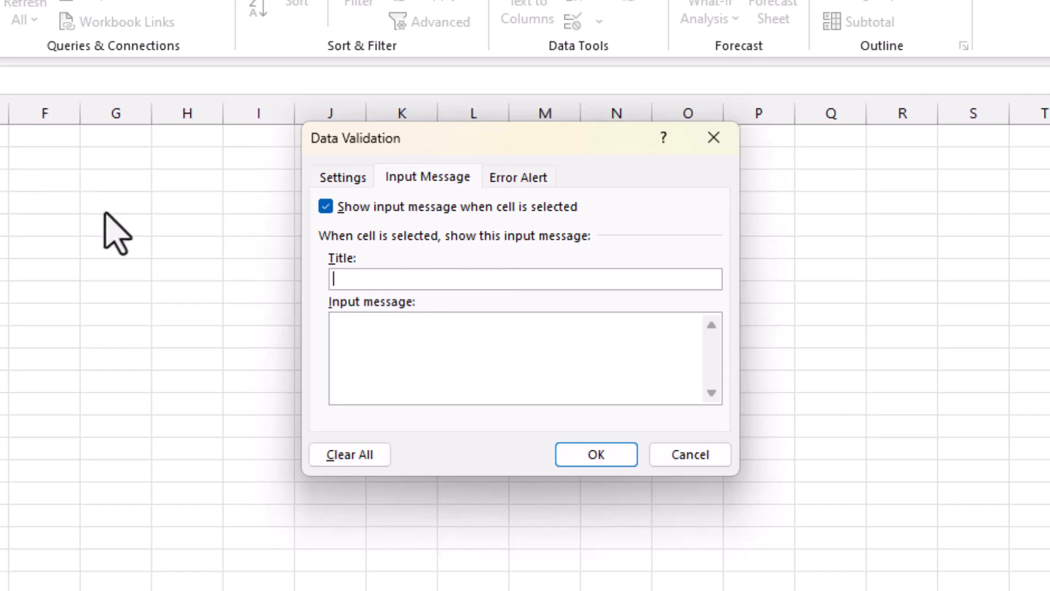
click(517, 177)
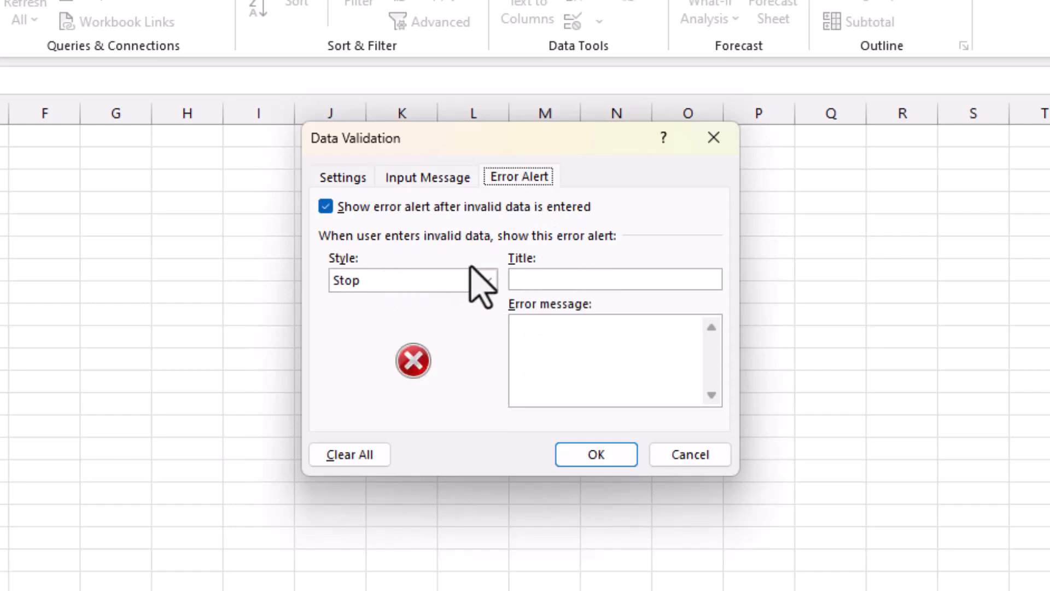
click(536, 278)
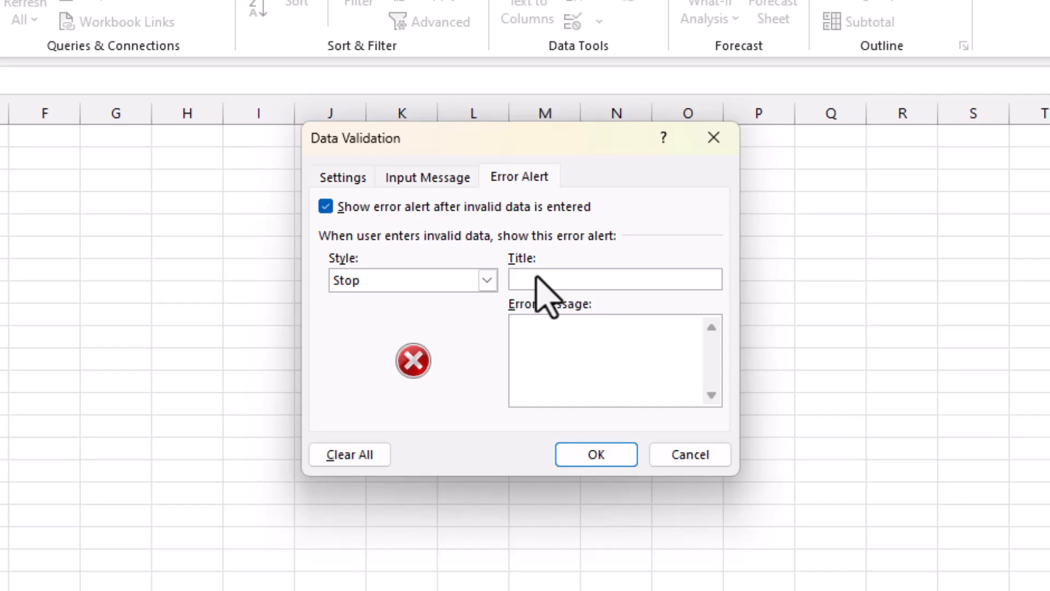
text(i)
key(BackSpace)
text(INVALID VALUE)
Enter "the value is not in the range 0 and 20" as the error message of the alert
click(544, 324)
text(the )
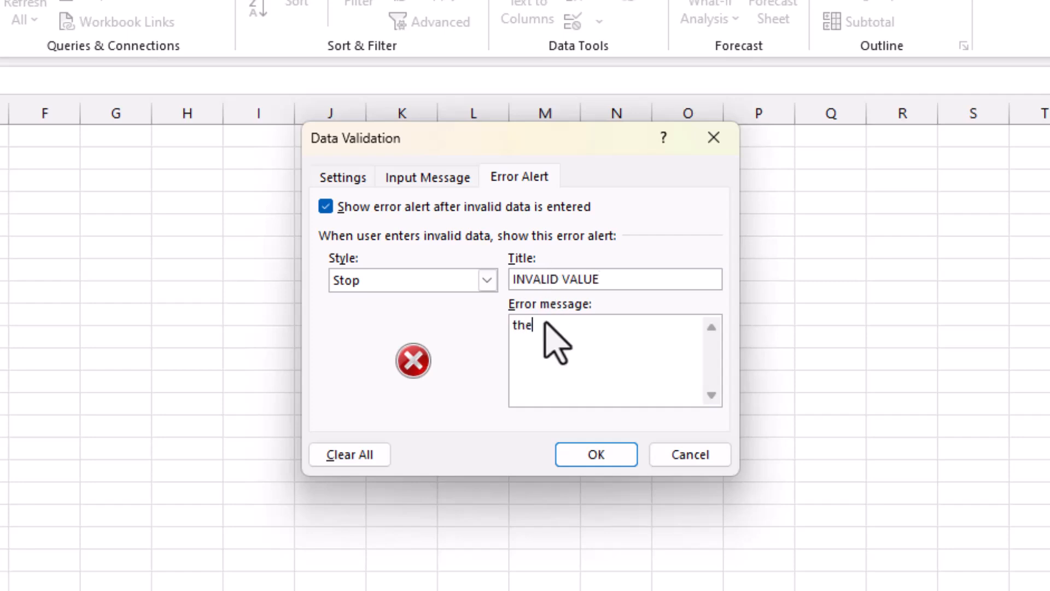
text(values is)
key(BackSpace)
key(BackSpace)
key(BackSpace)
key(BackSpace)
key(BackSpace)
text(is not int he)
key(BackSpace)
key(BackSpace)
key(BackSpace)
key(BackSpace)
text(the ran)
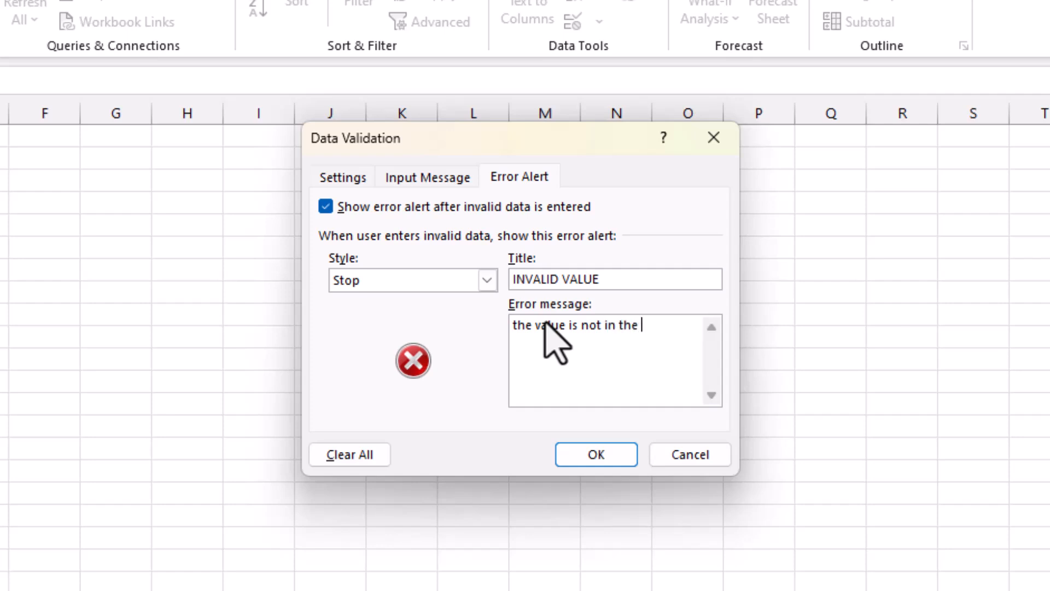
text(ge 0 and )
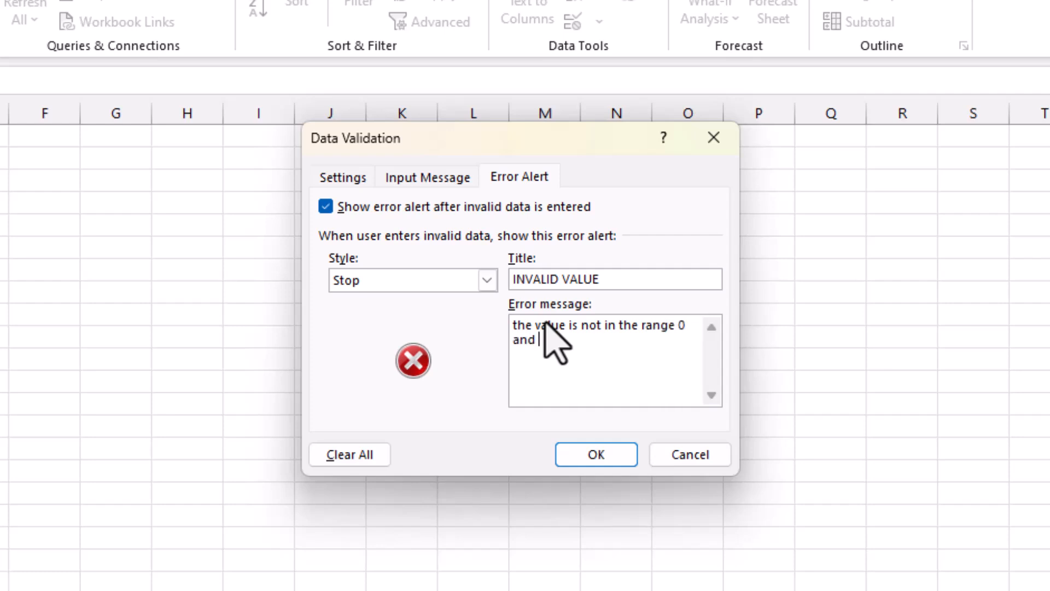
text(20)
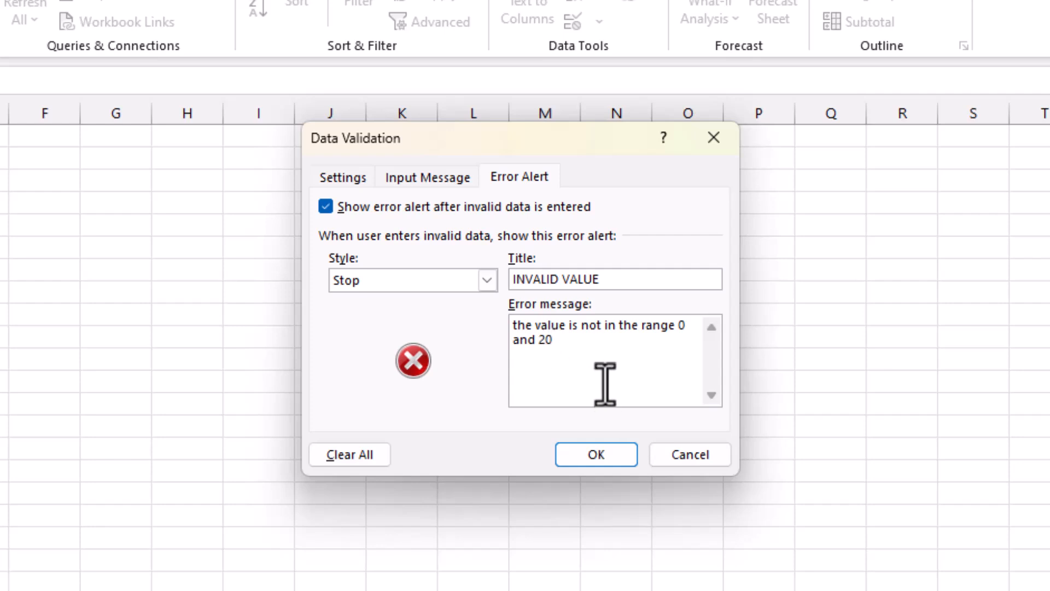
Use the Stop style for the error alert, review the validation criteria and apply the rule to the marks
click(454, 276)
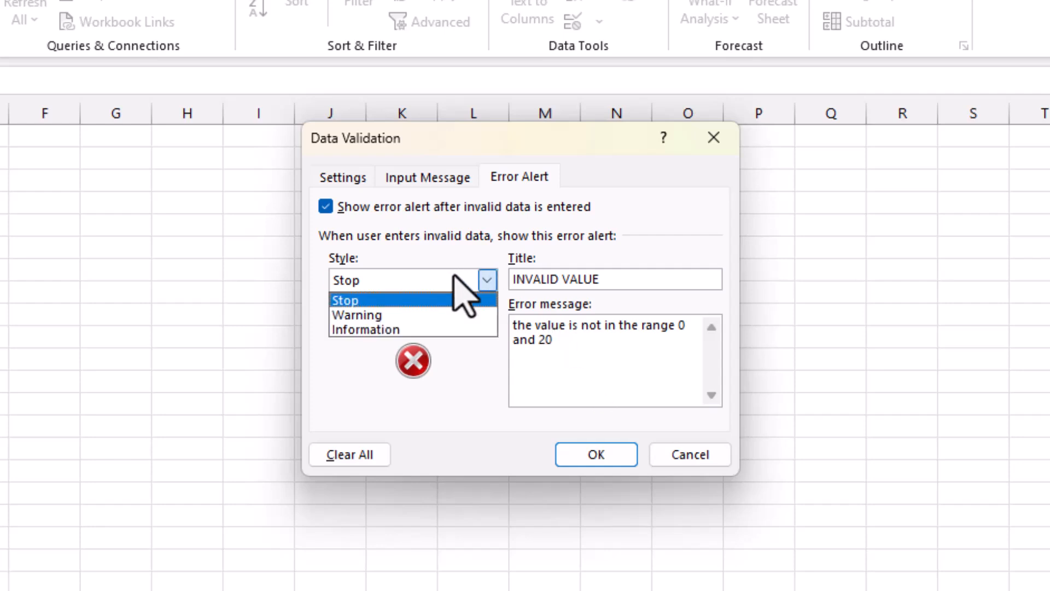
click(454, 276)
click(454, 275)
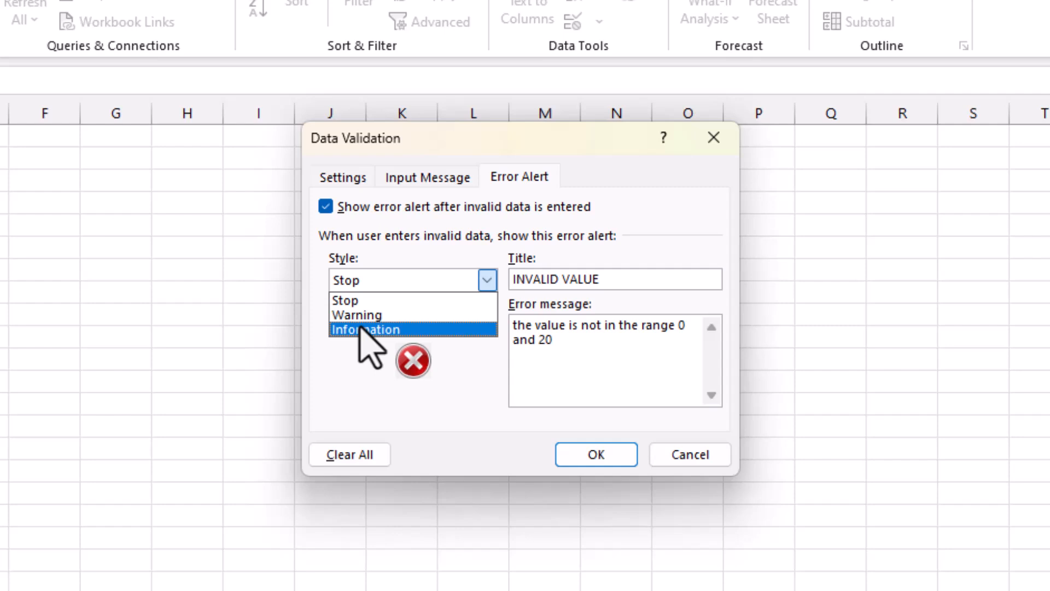
click(376, 300)
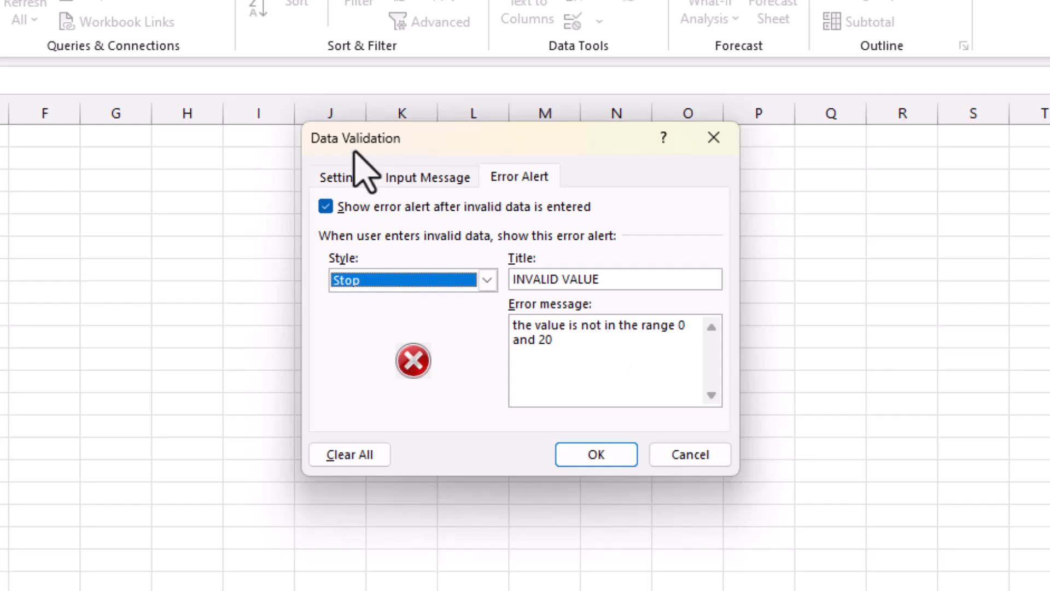
click(342, 174)
click(342, 174)
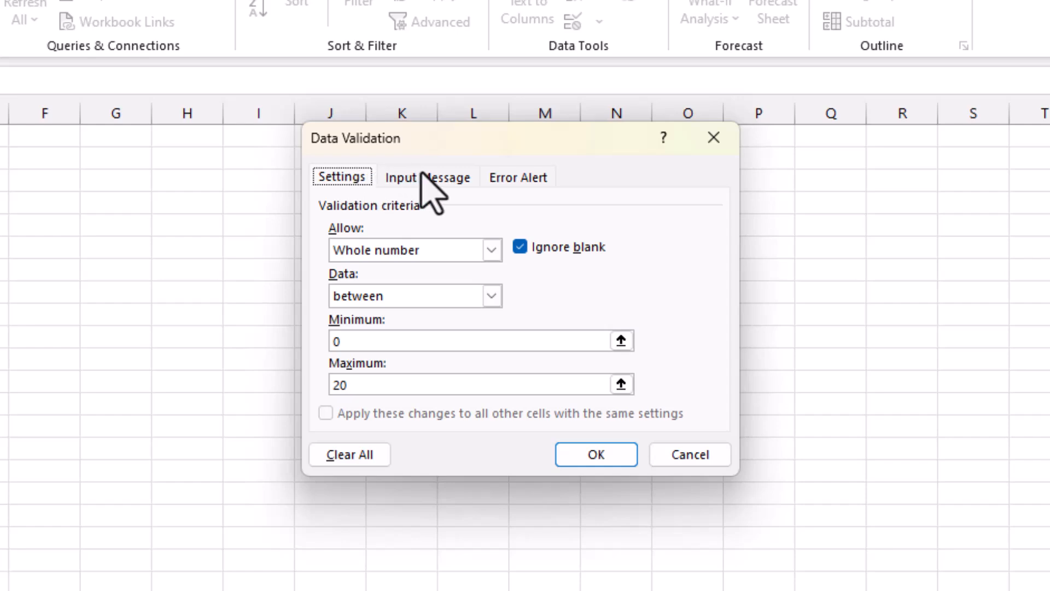
click(596, 455)
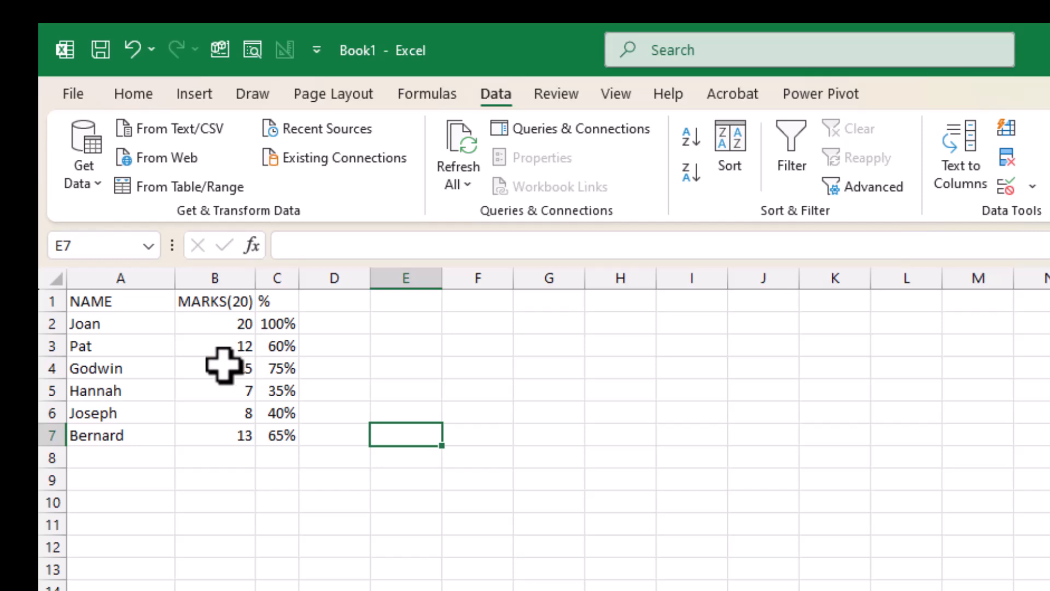
Test the validation rule by trying to enter a mark of -7 in B5
click(223, 366)
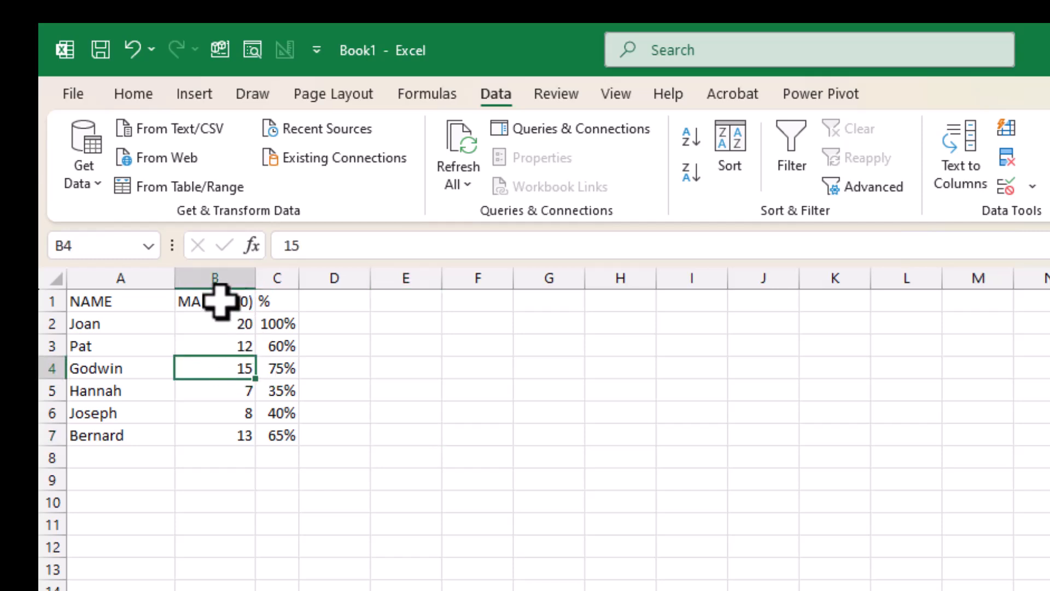
click(232, 413)
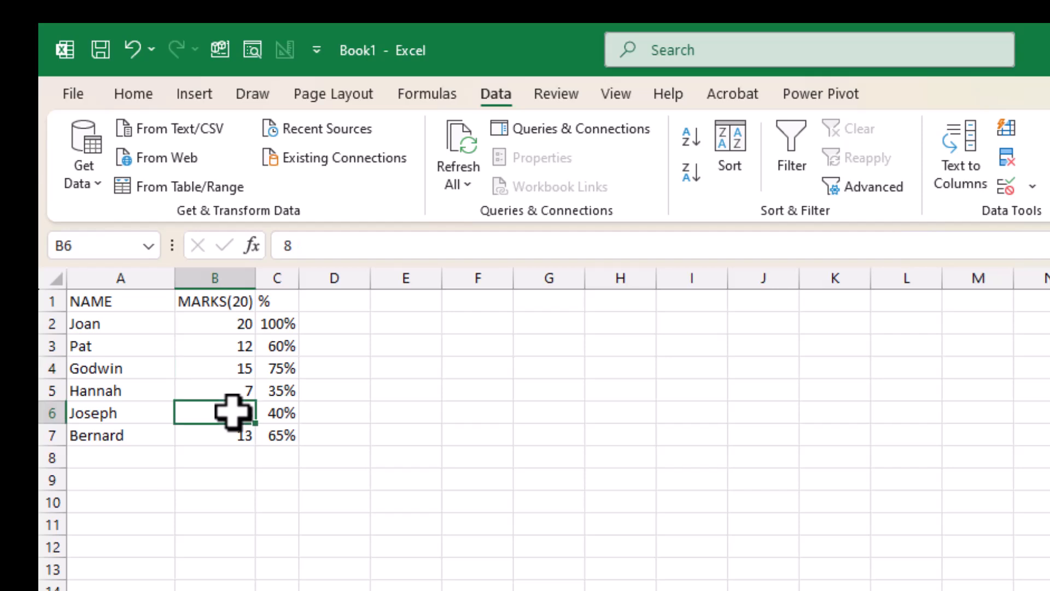
click(227, 388)
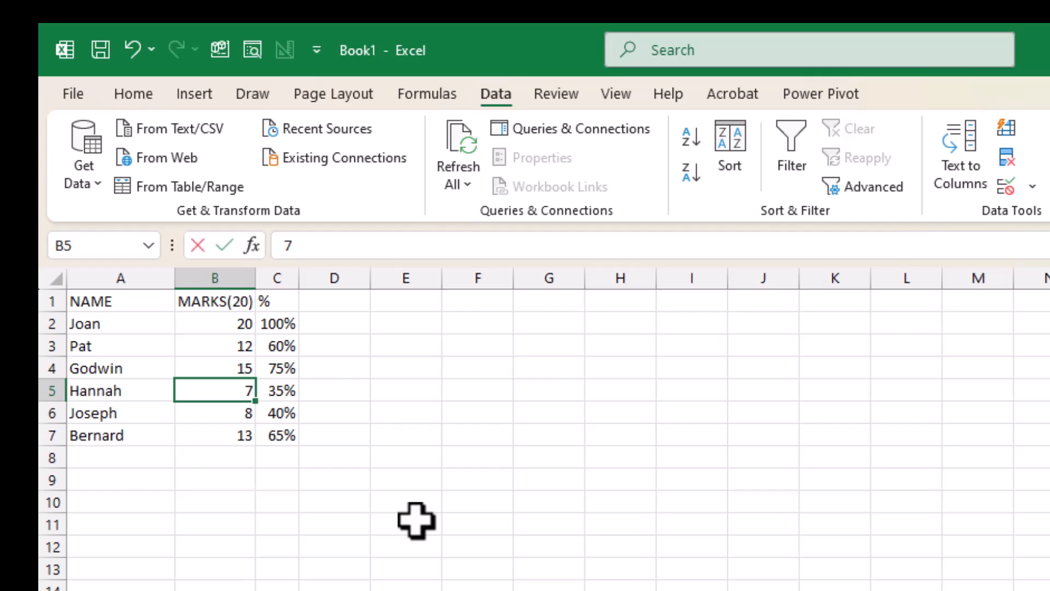
text(-7)
key(Return)
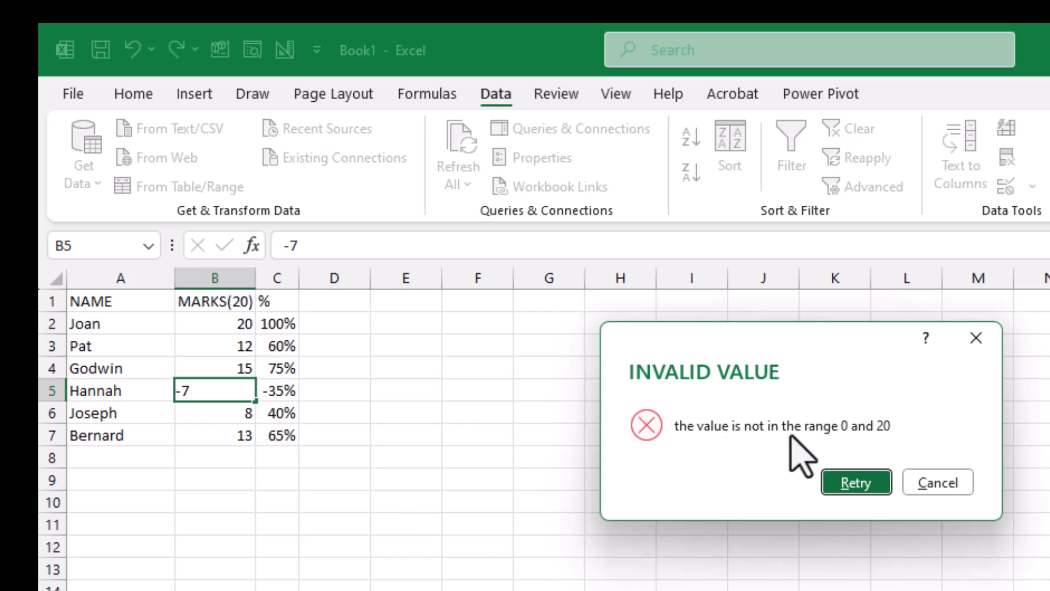
Retry the mark of -7 in B5 and cancel the entry
click(857, 483)
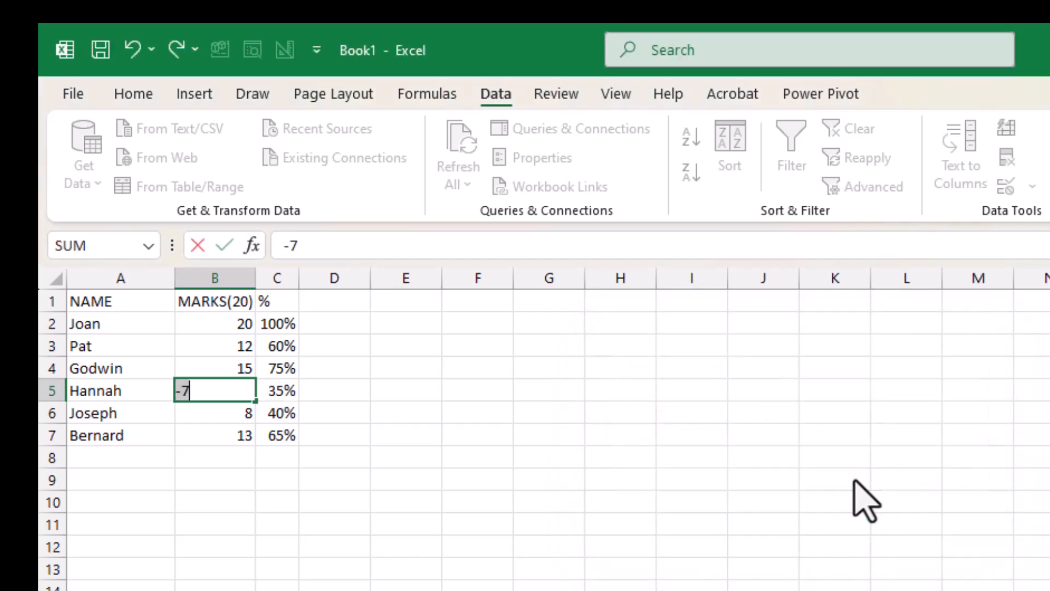
click(210, 399)
key(Return)
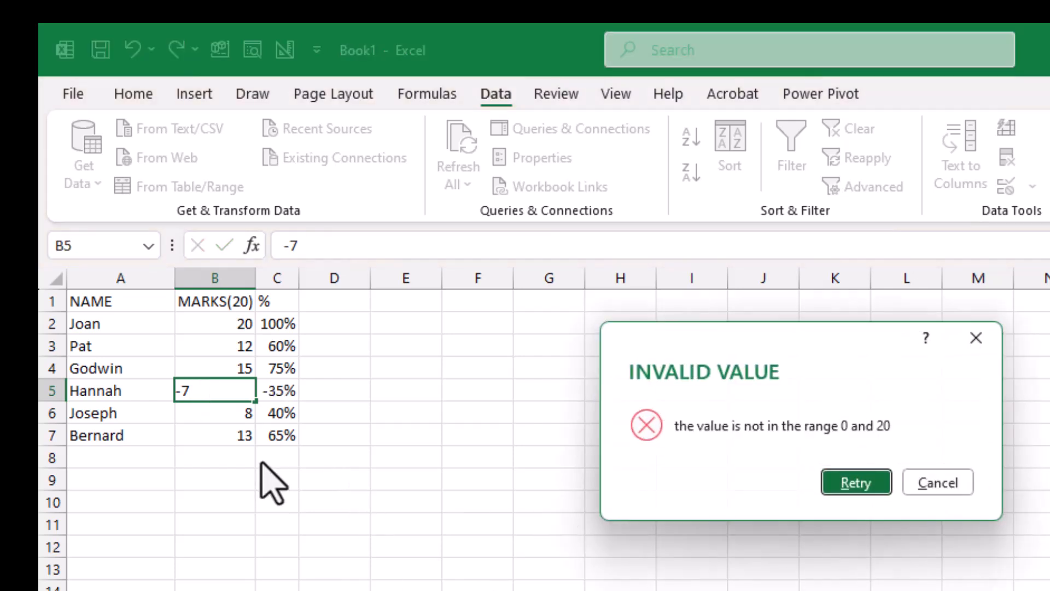
click(937, 484)
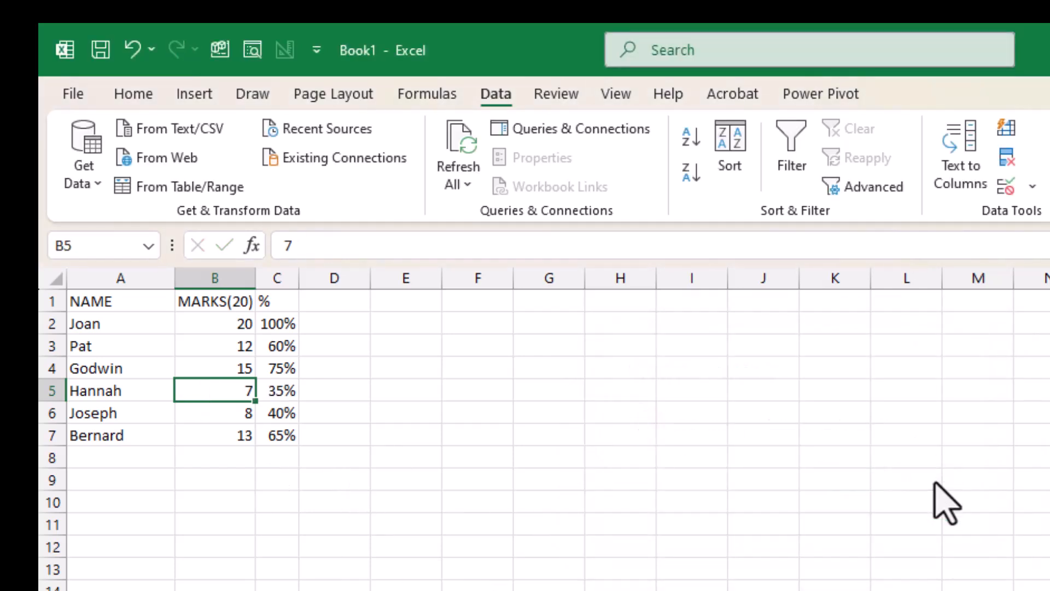
Test the limits of the validation rule by entering a mark of 0 and one of 20 in B5
click(253, 436)
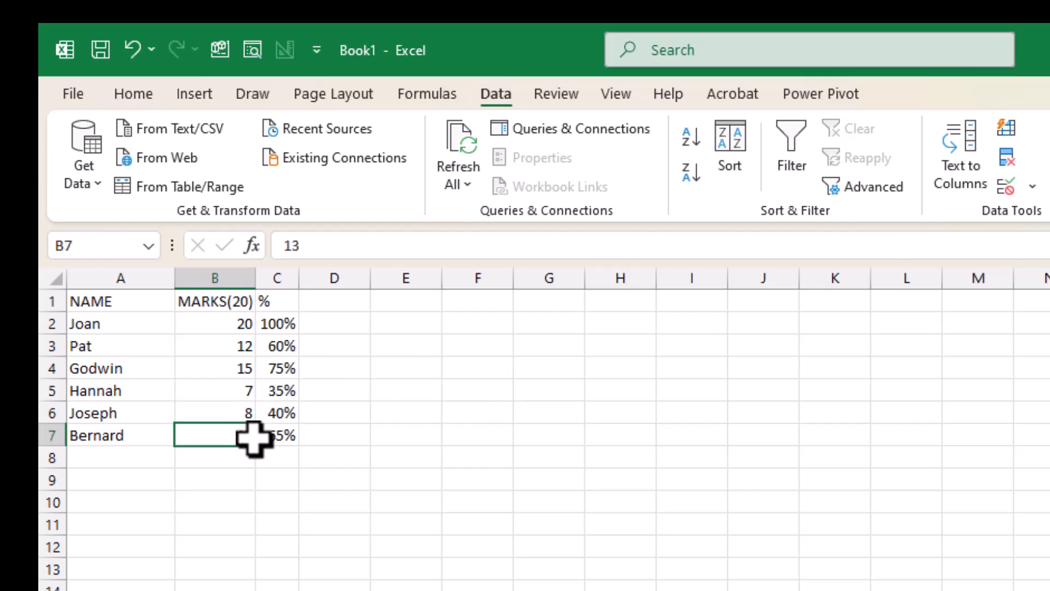
click(235, 389)
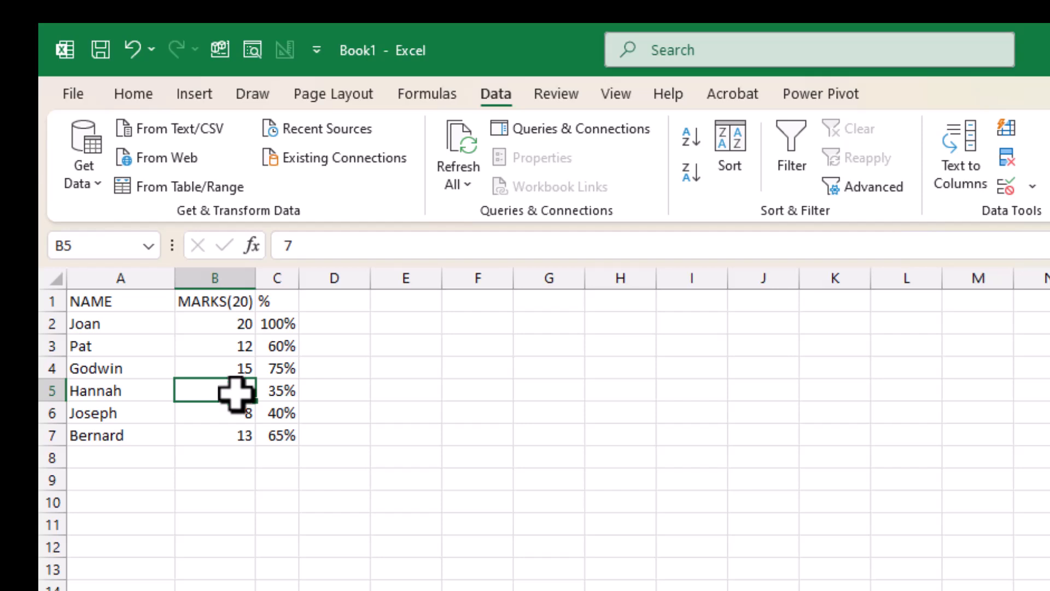
text(0)
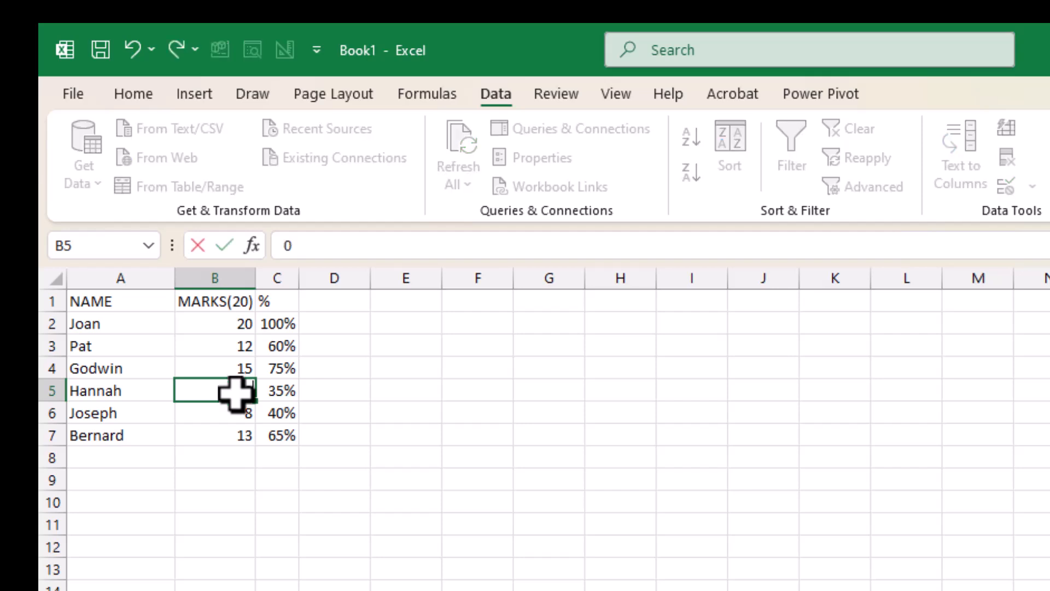
key(Return)
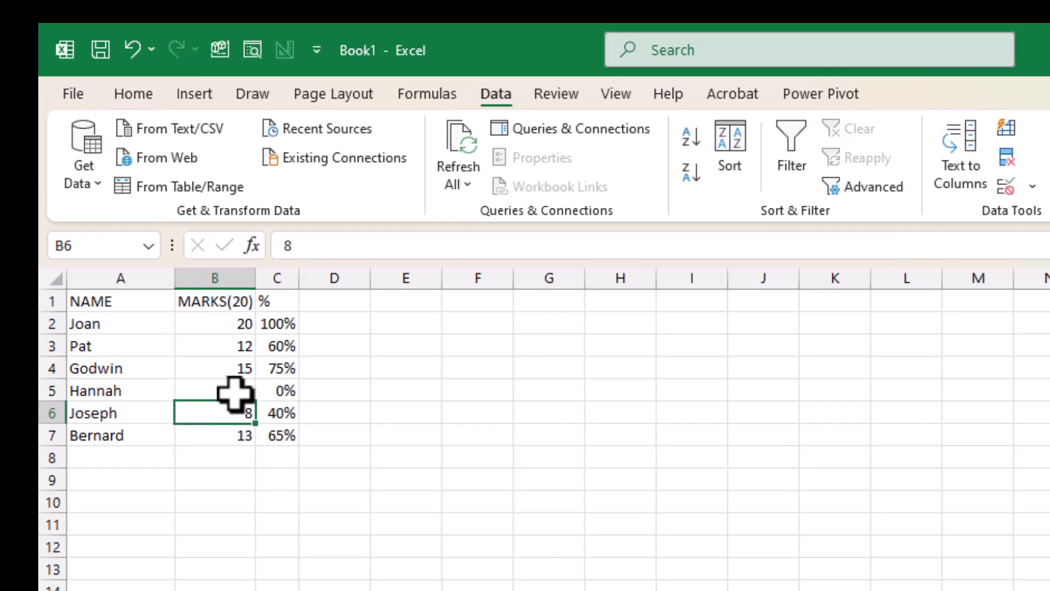
click(235, 392)
text(20)
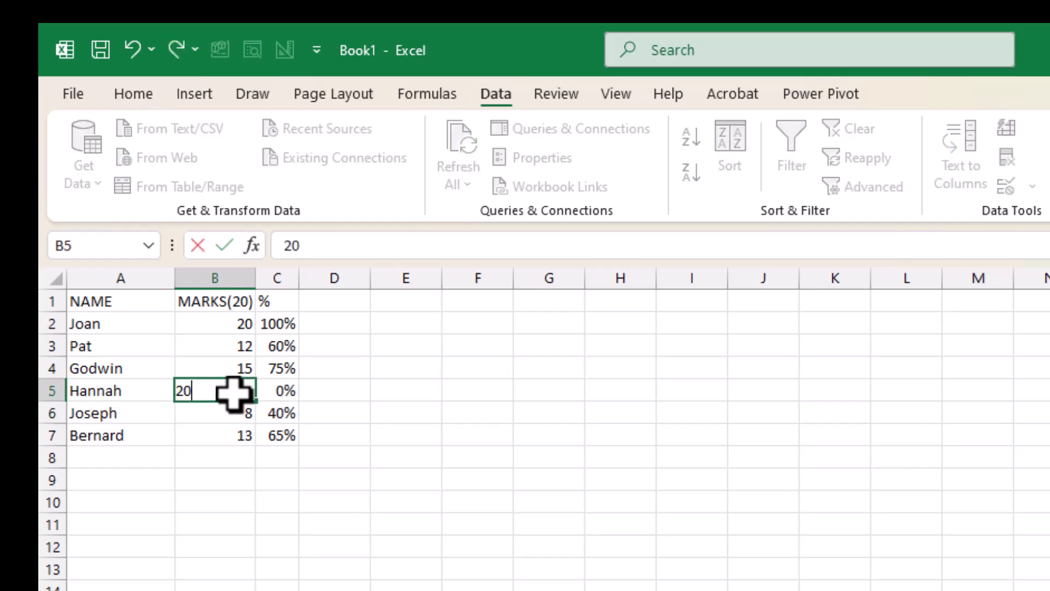
key(Return)
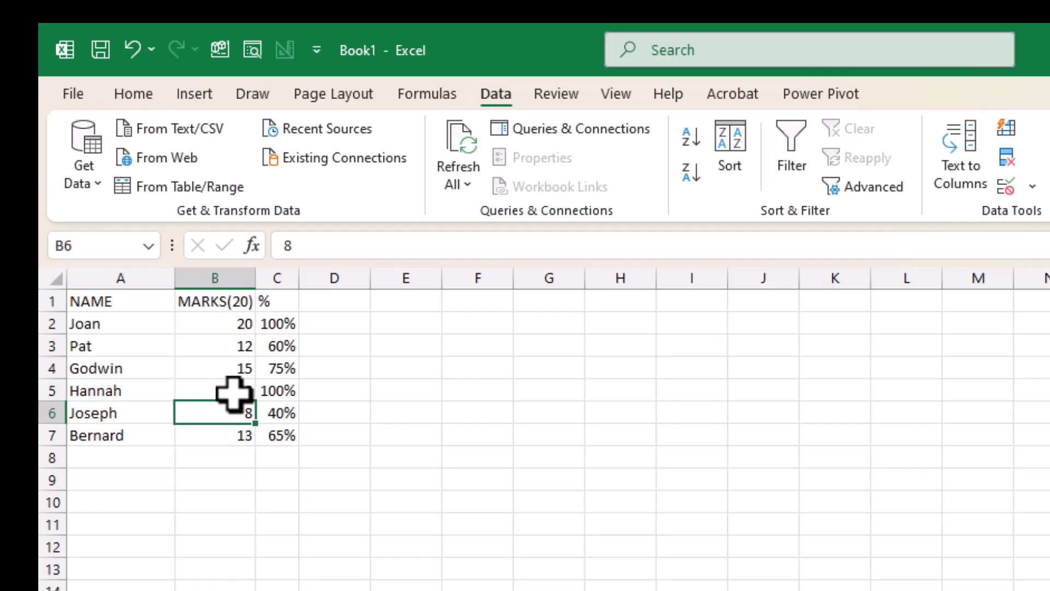
Try a mark of 20.5 in B5, retry the entry and set the mark to 12 instead
click(228, 393)
text(2)
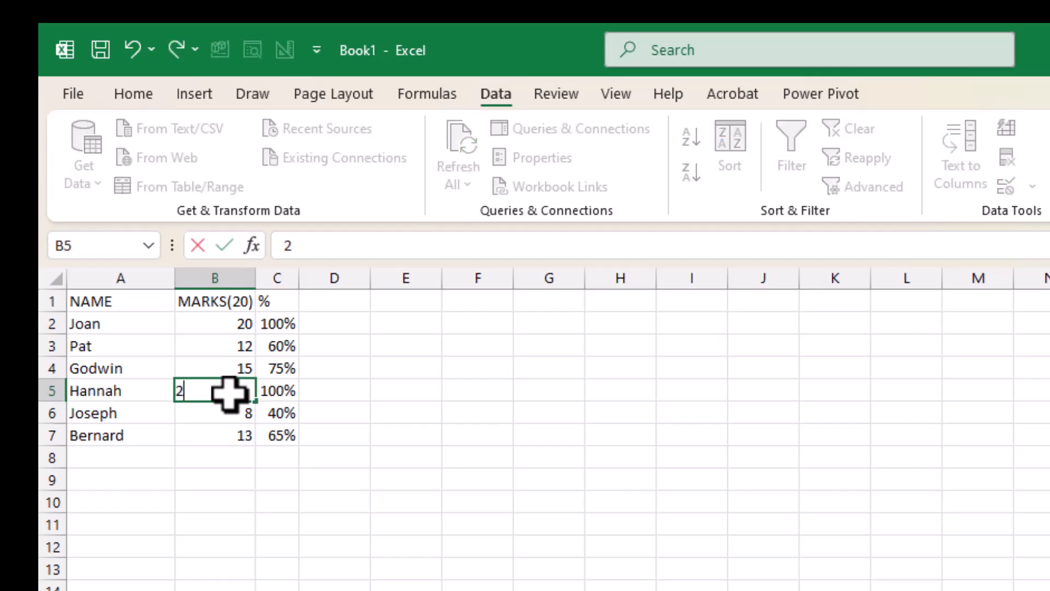
text(0.5)
key(Return)
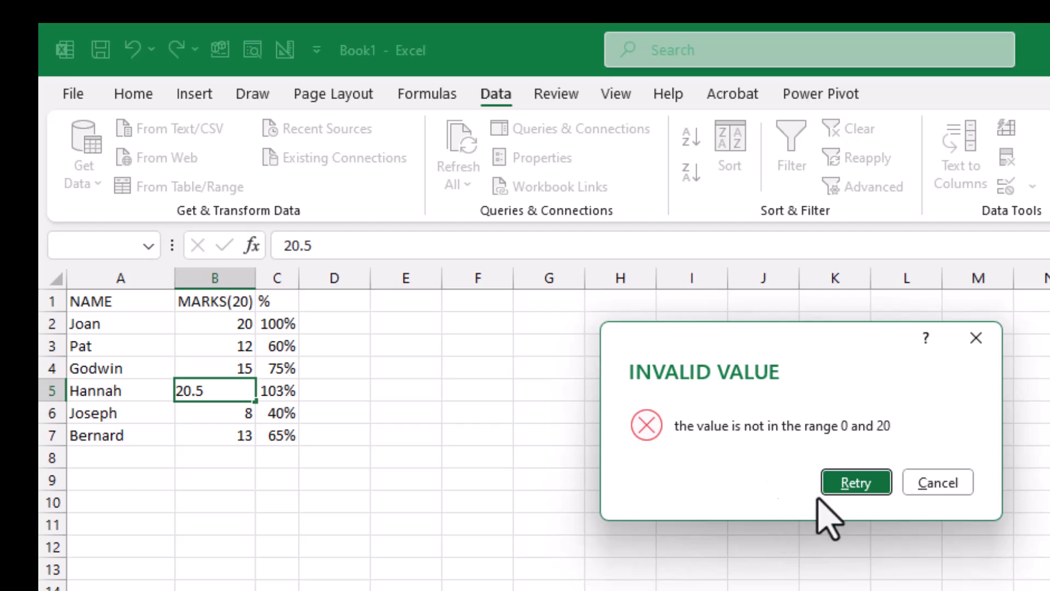
click(882, 484)
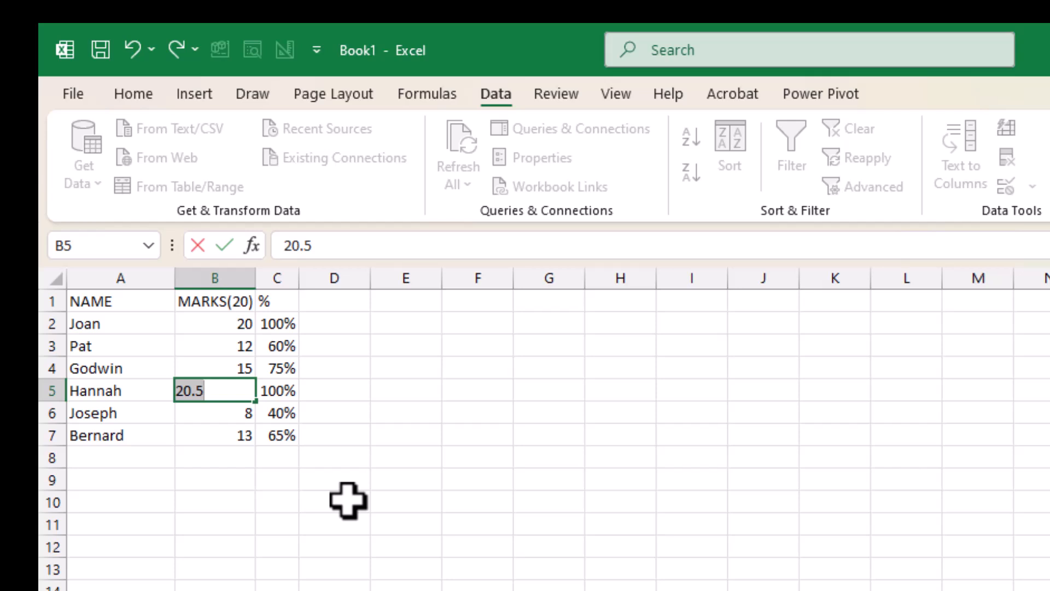
text(12)
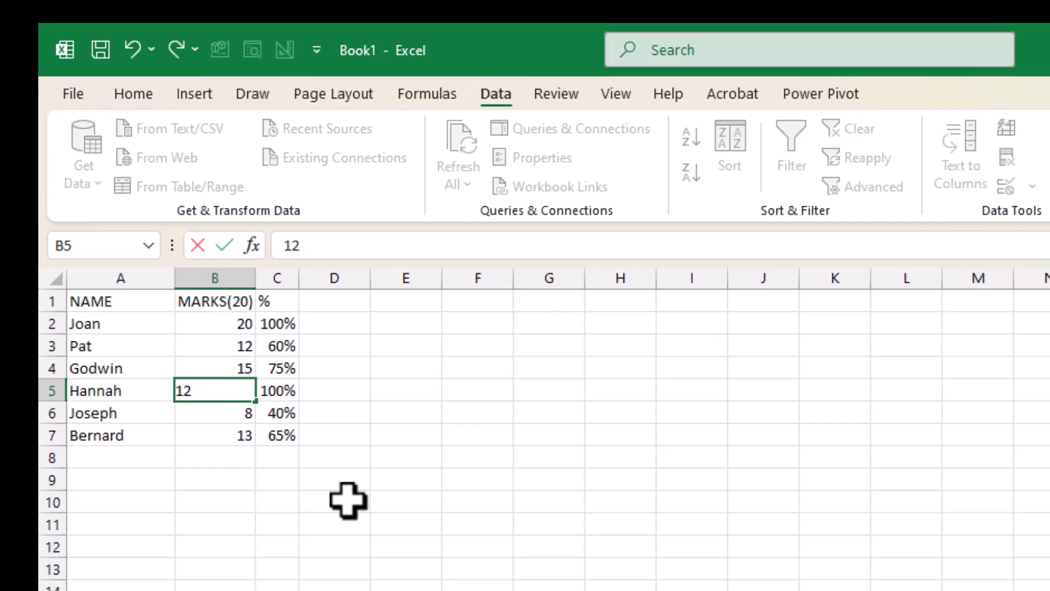
key(Return)
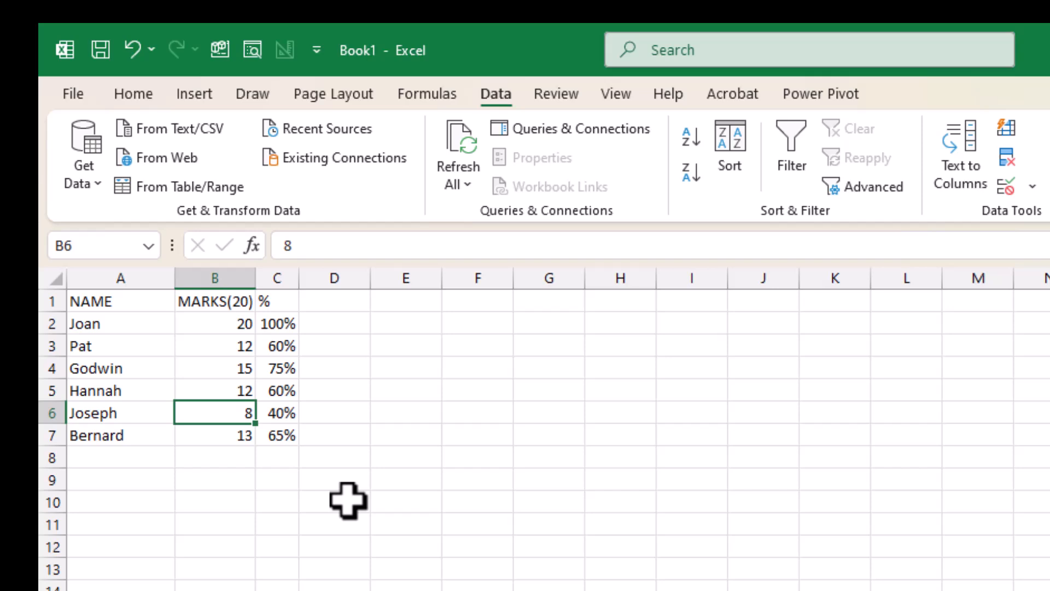
Try a mark of 21 in B7, retry the entry and set the mark to 1 instead
click(218, 437)
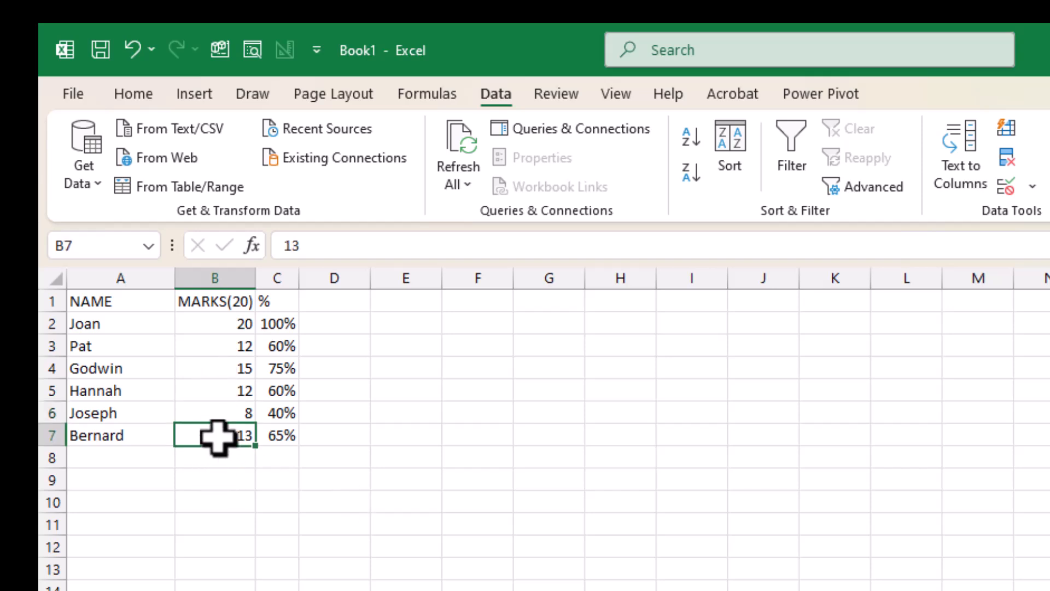
text(21)
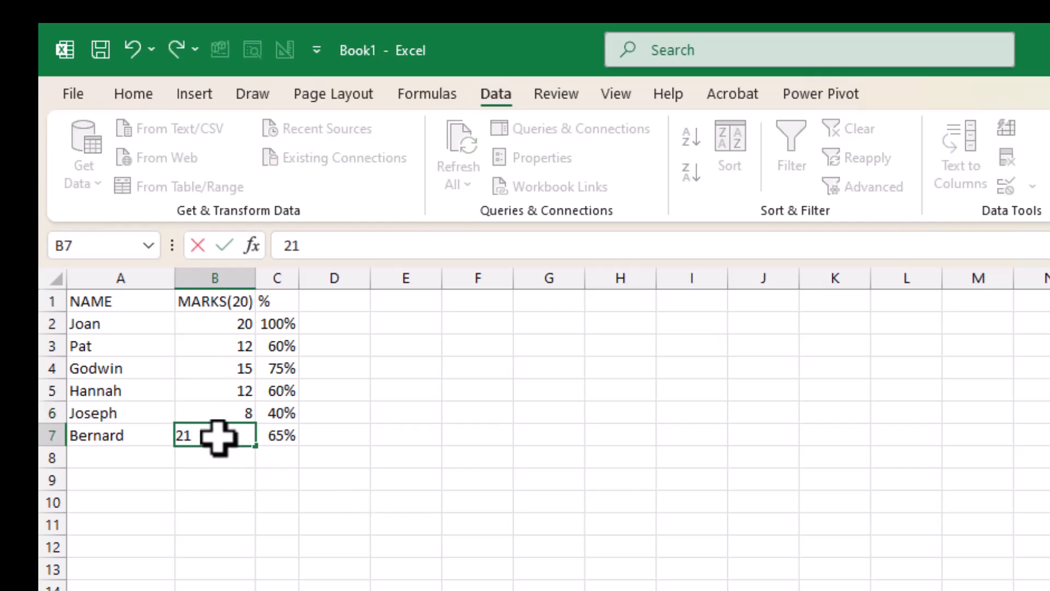
key(Return)
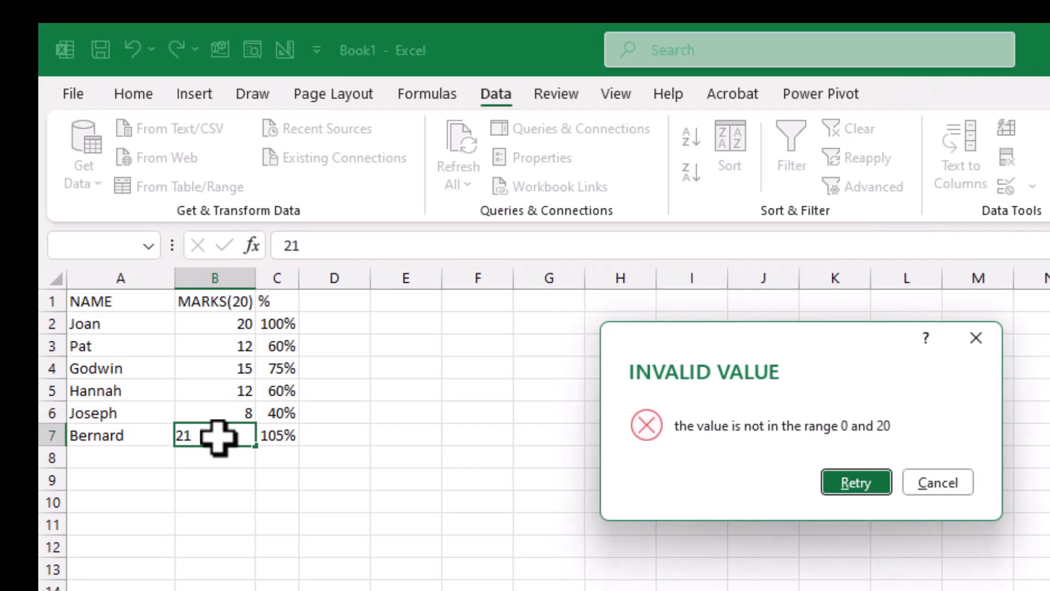
click(886, 484)
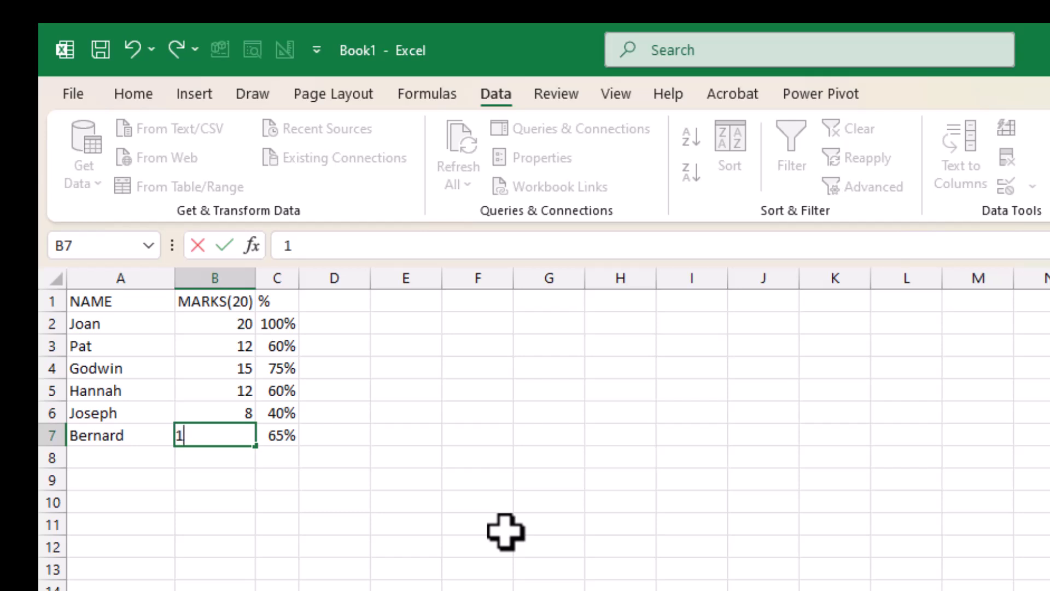
key(Return)
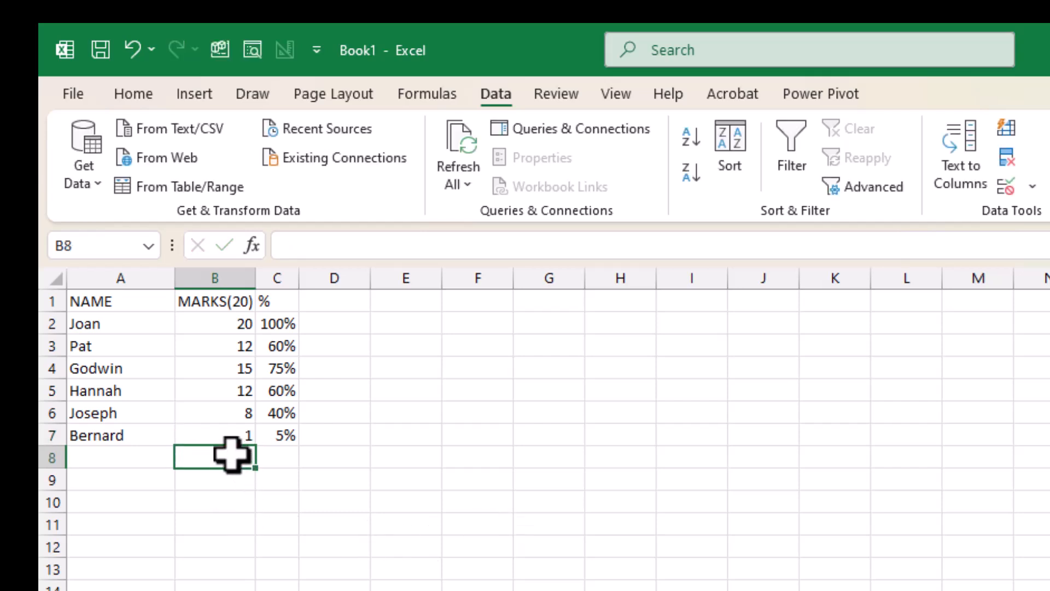
Enter a mark of 60 in B8, just below the validated marks
text(6)
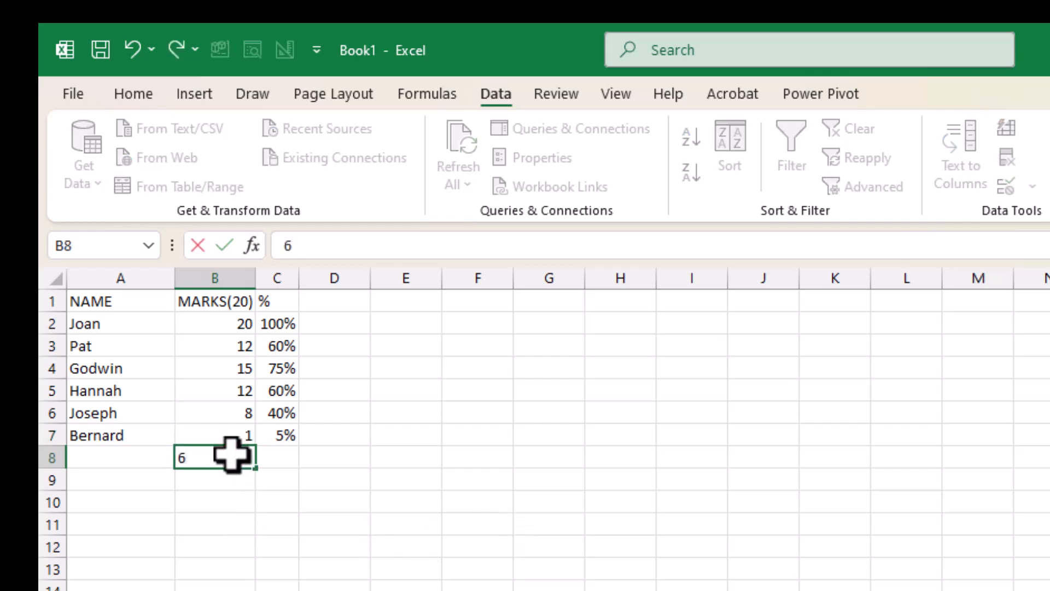
text(0)
key(Return)
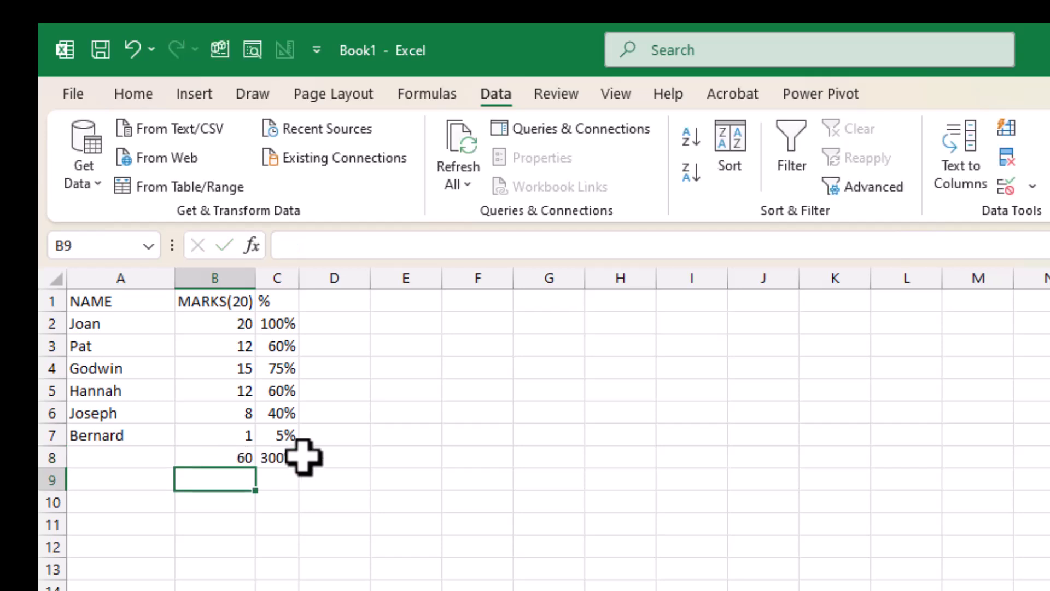
Compare the mark in B8 with the validated marks in B2:B7 and inspect the percentage formula in C8
click(214, 459)
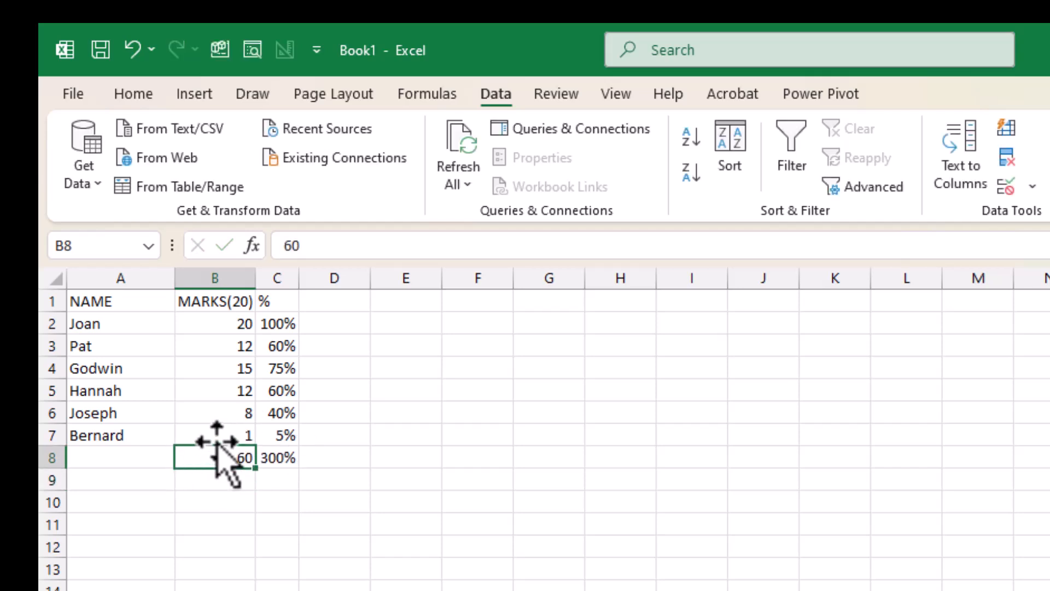
drag(216, 436, 215, 322)
click(214, 456)
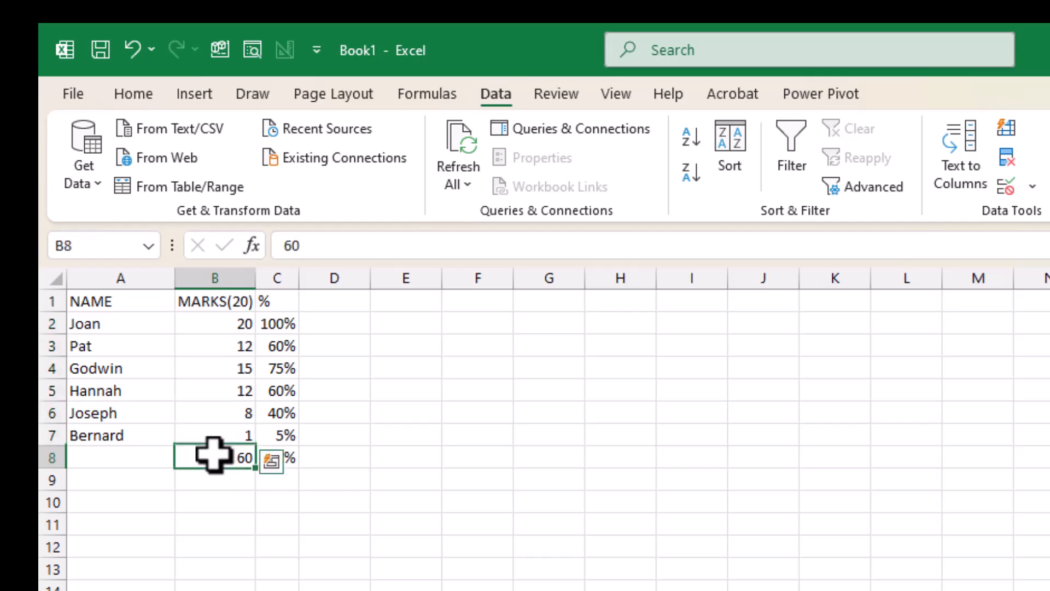
click(289, 474)
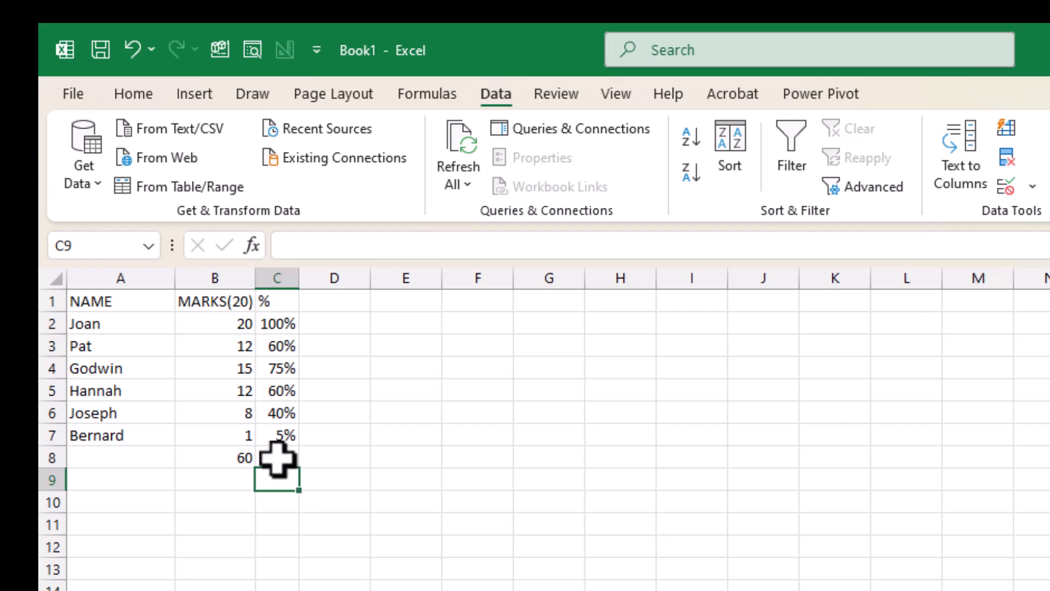
click(277, 460)
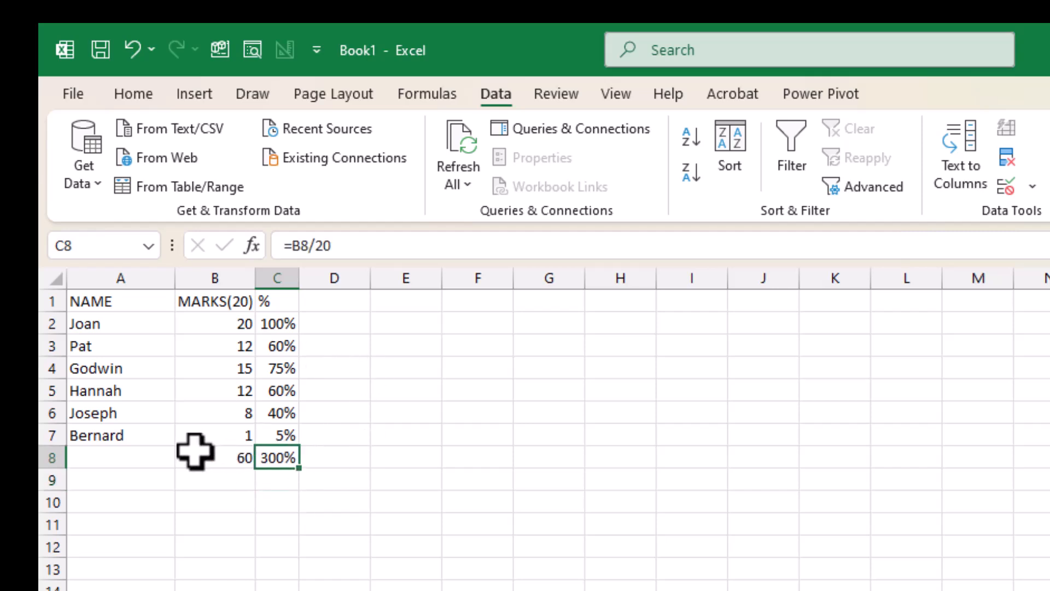
click(234, 454)
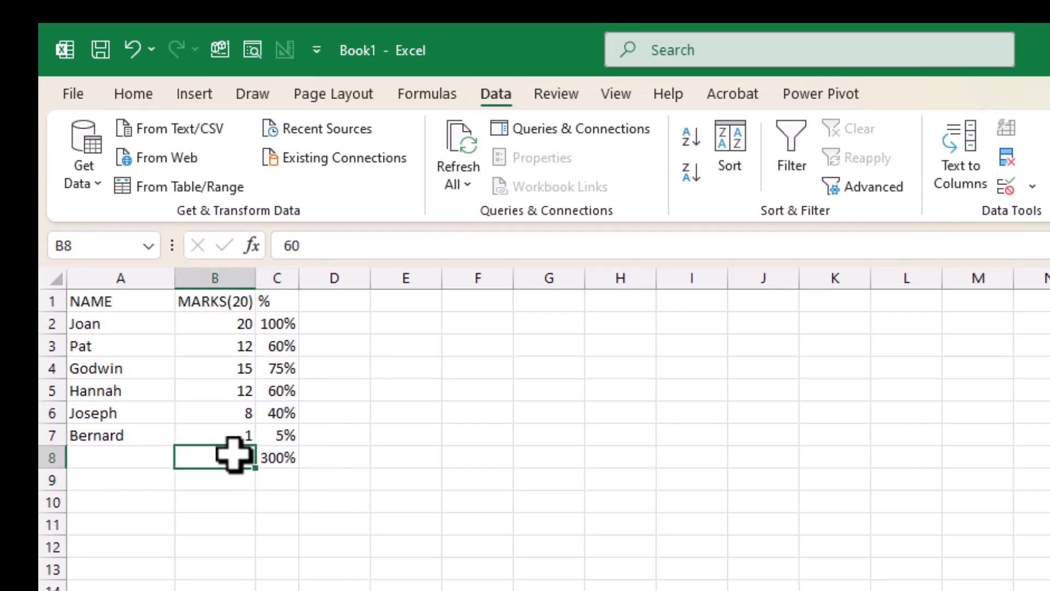
click(98, 457)
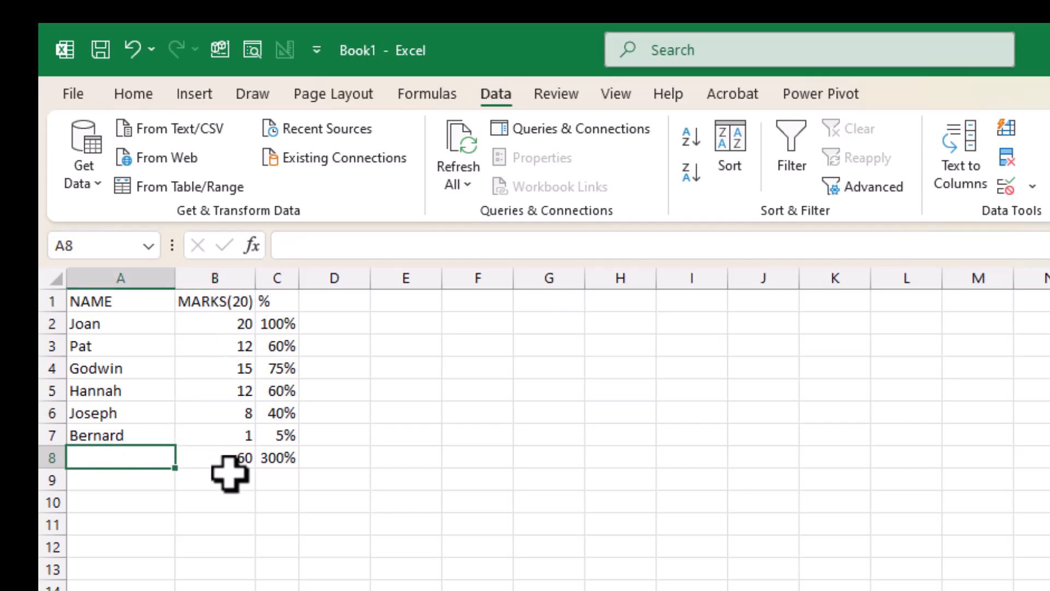